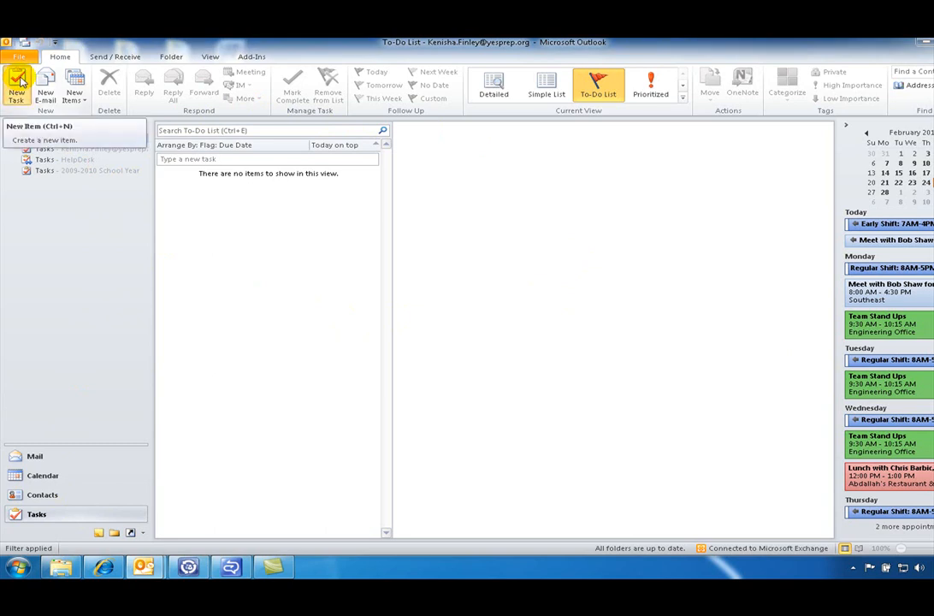
Create a new task with the subject "Clean out email inbox"
click(17, 82)
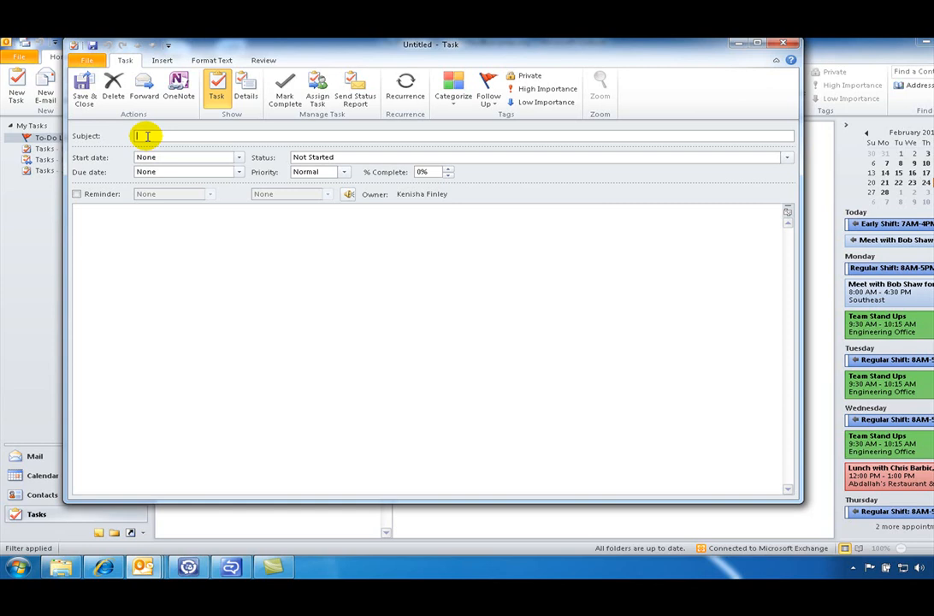
text(c)
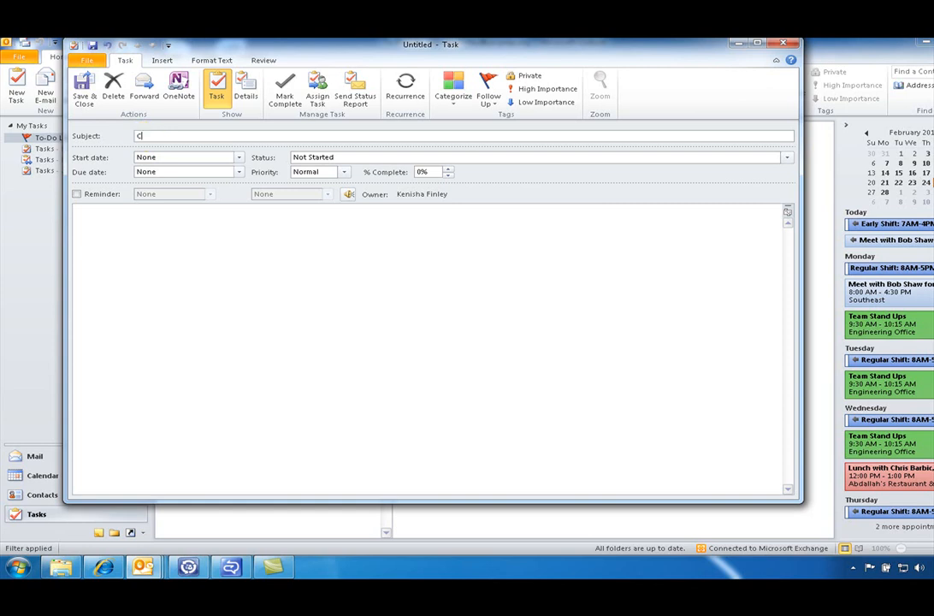
text(lean out email inbox)
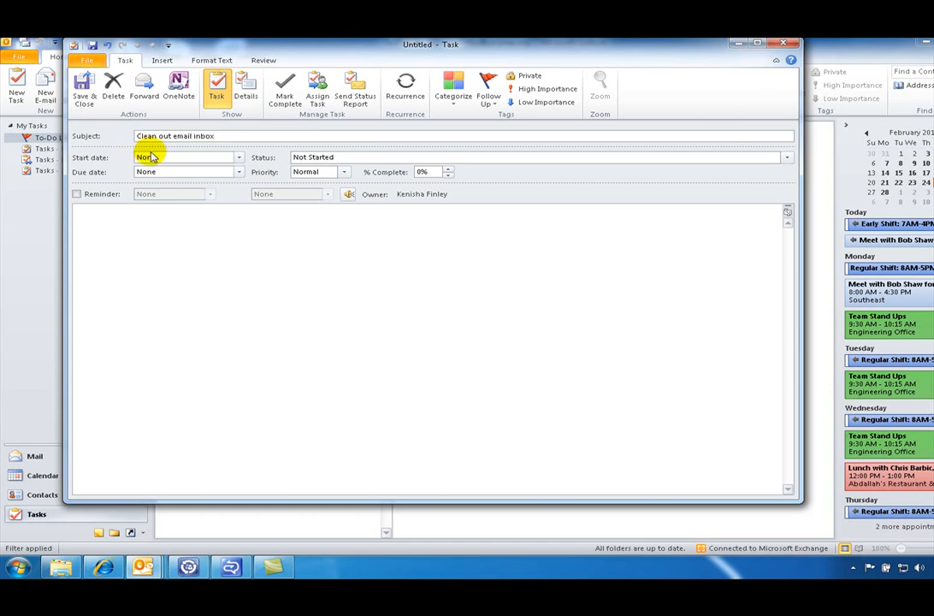
Set both the start date and the due date of the task to today, Fri 2/25/2011
click(239, 158)
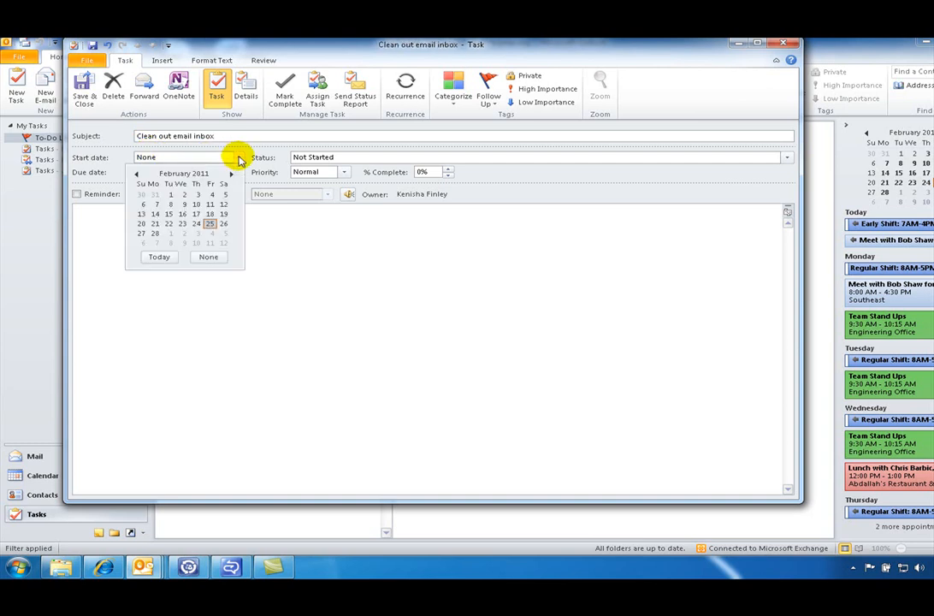
click(168, 260)
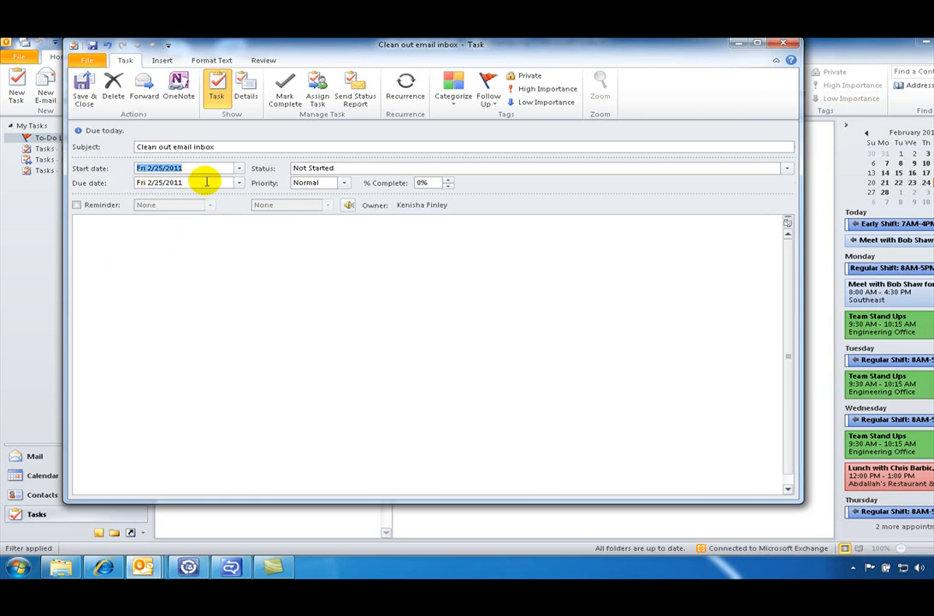
click(239, 183)
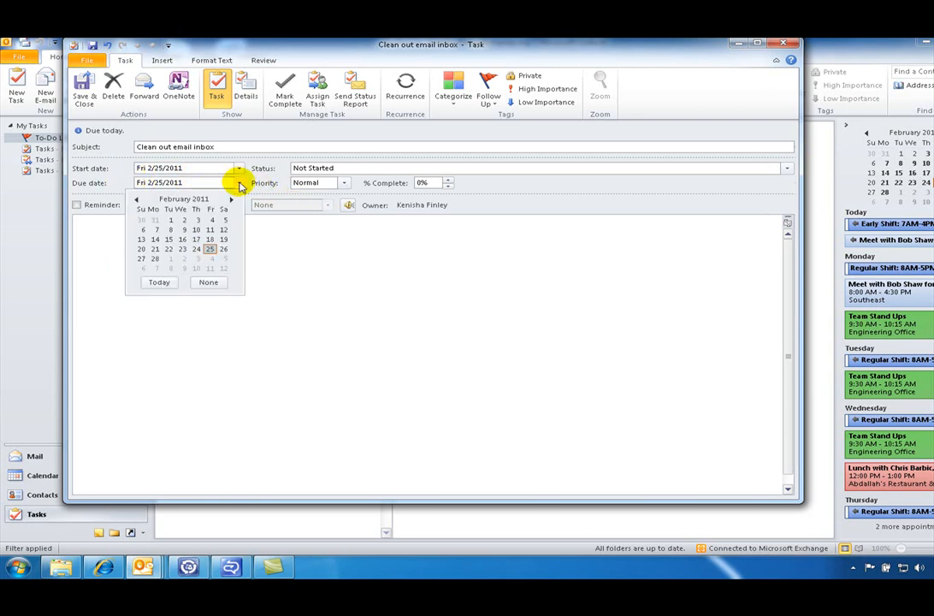
click(159, 283)
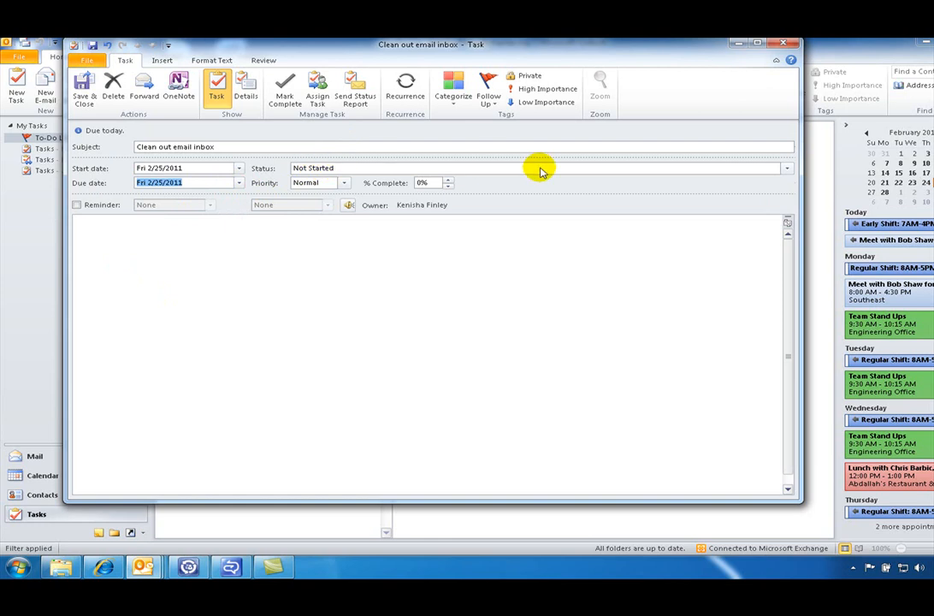
Choose Normal priority for the task and review the available status options
click(344, 183)
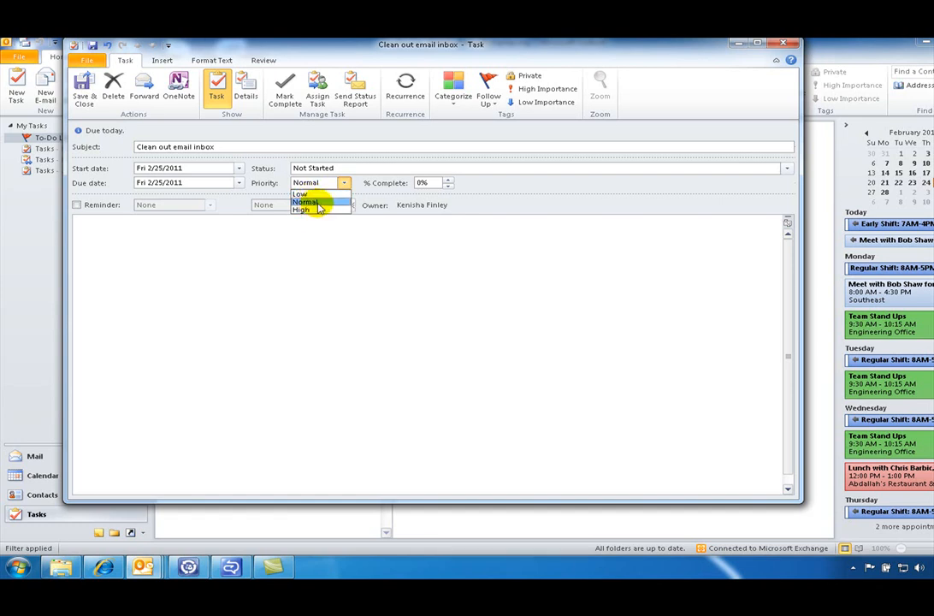
click(318, 203)
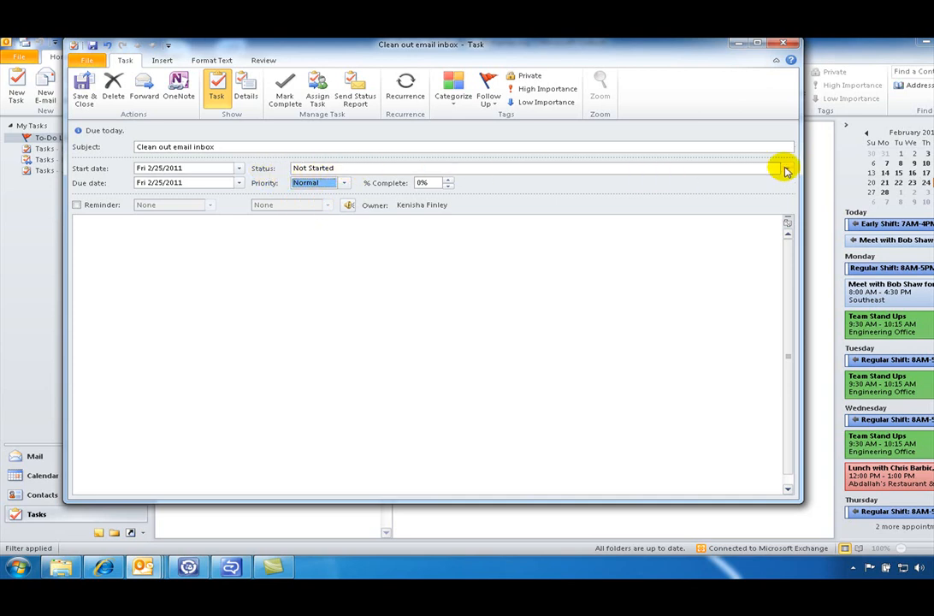
click(786, 168)
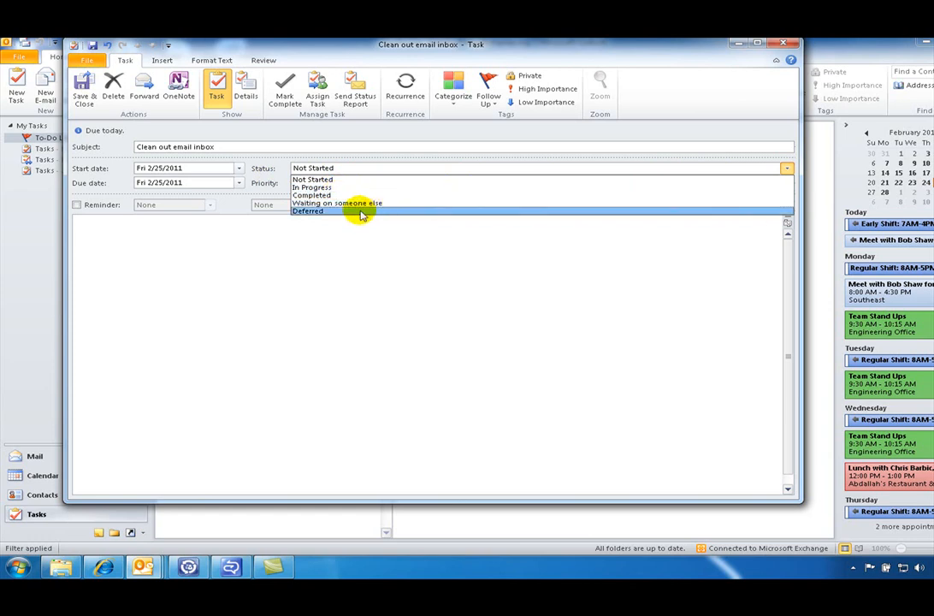
click(439, 278)
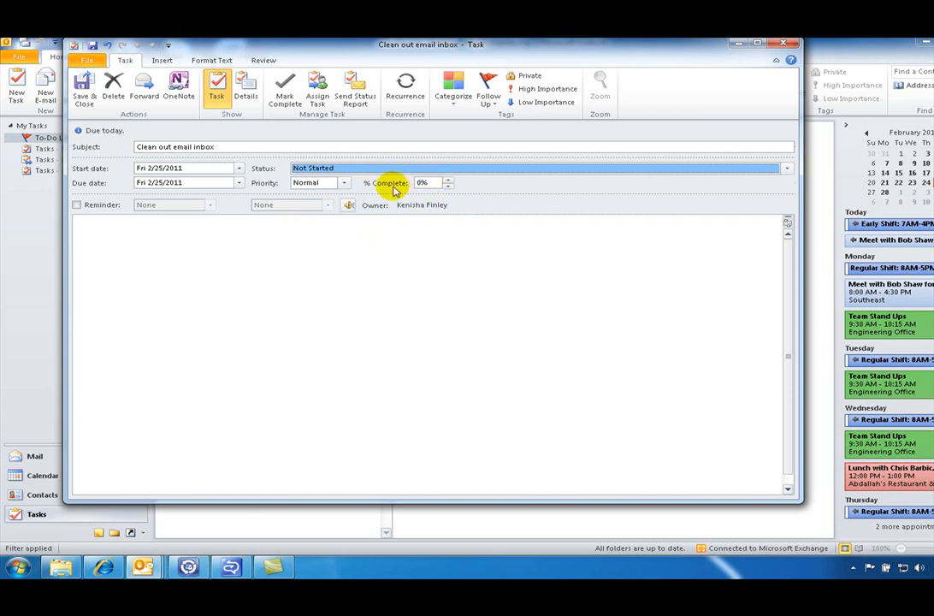
Set the task's completion to 100% and update its status to Completed
click(421, 183)
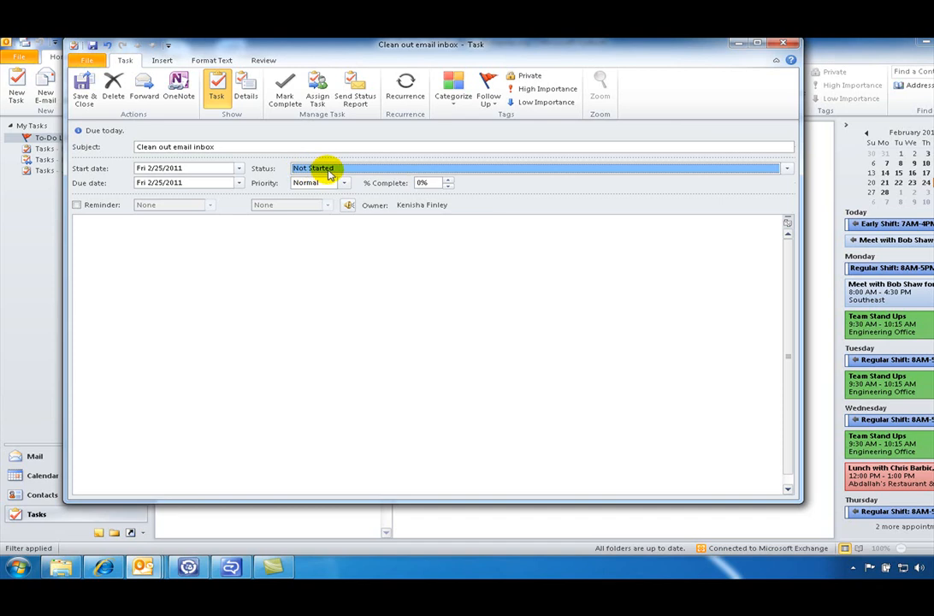
click(418, 182)
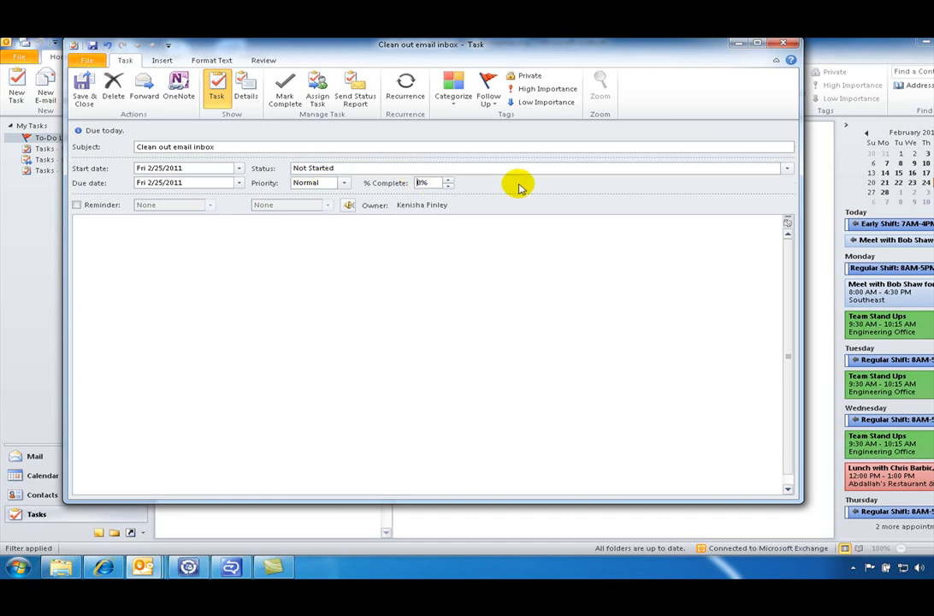
text(1)
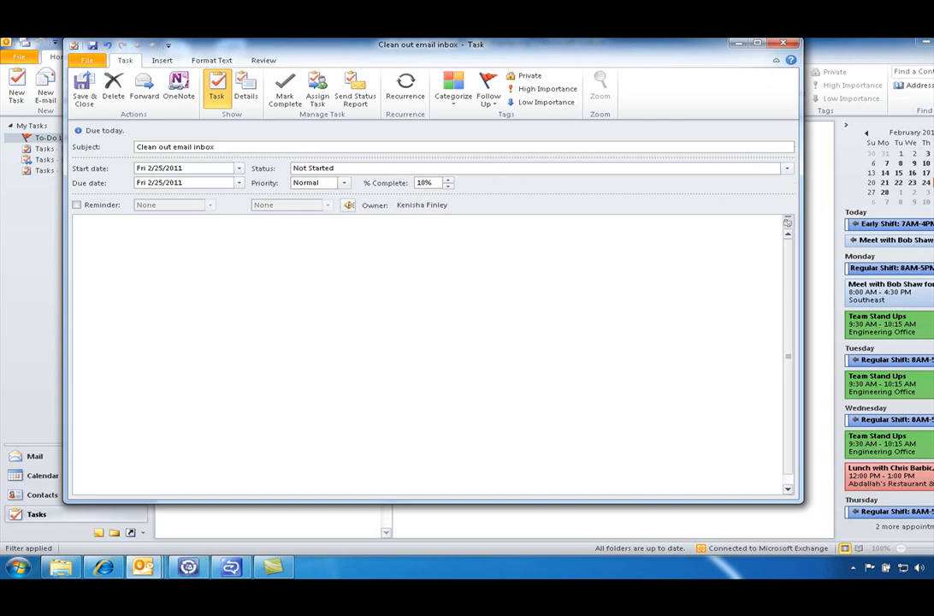
text(0)
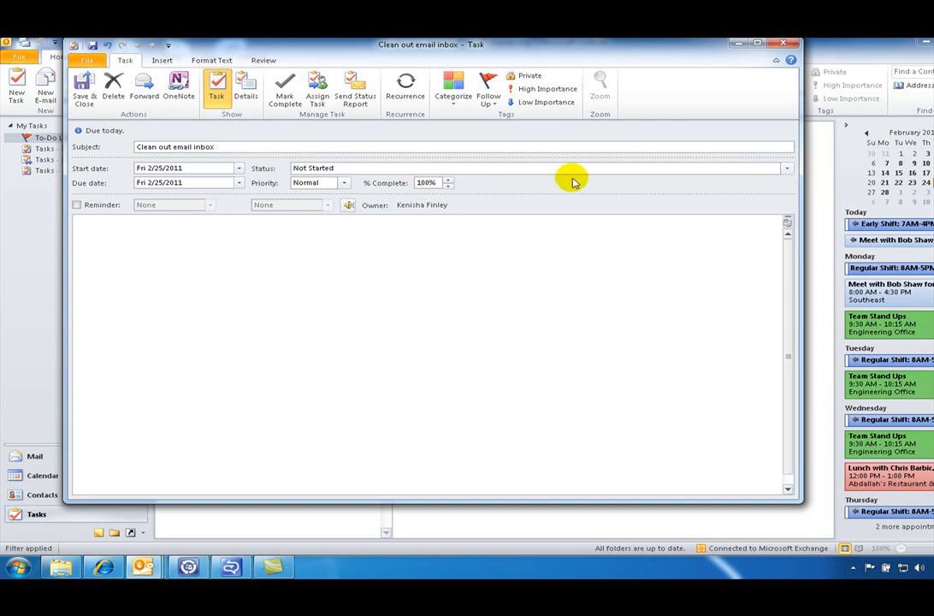
click(735, 170)
click(492, 215)
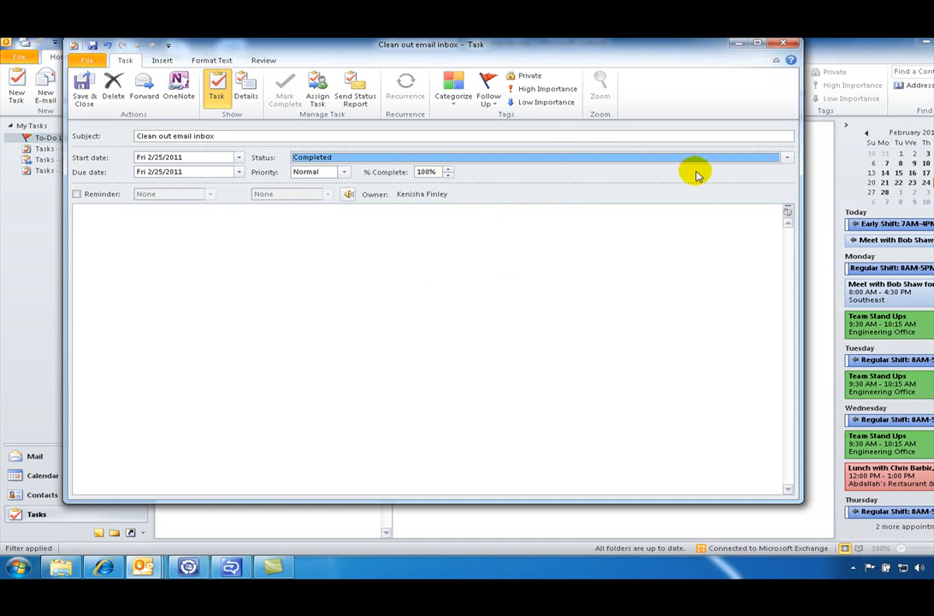
Lower the task's completion to 75% by stepping through the preset percentages
click(448, 174)
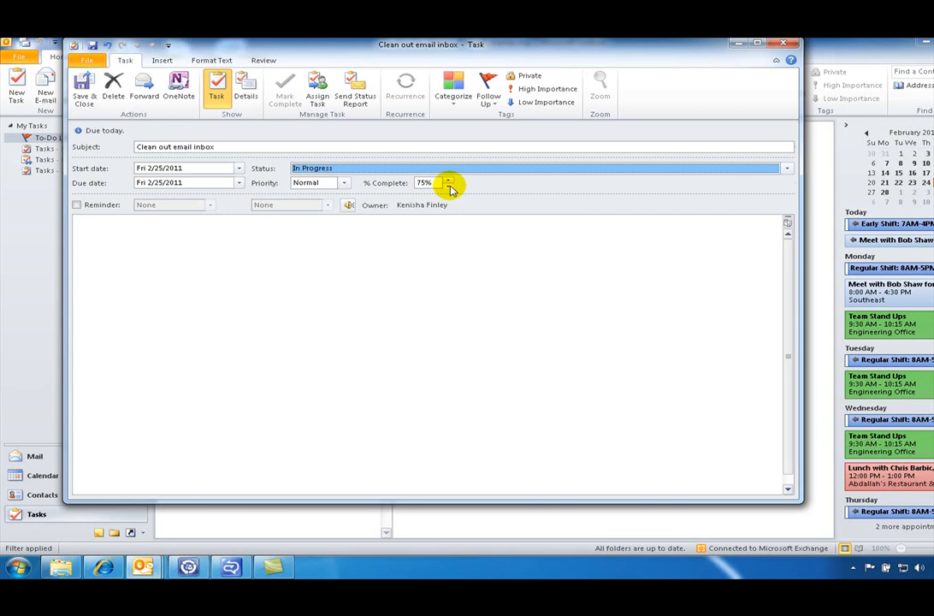
click(447, 180)
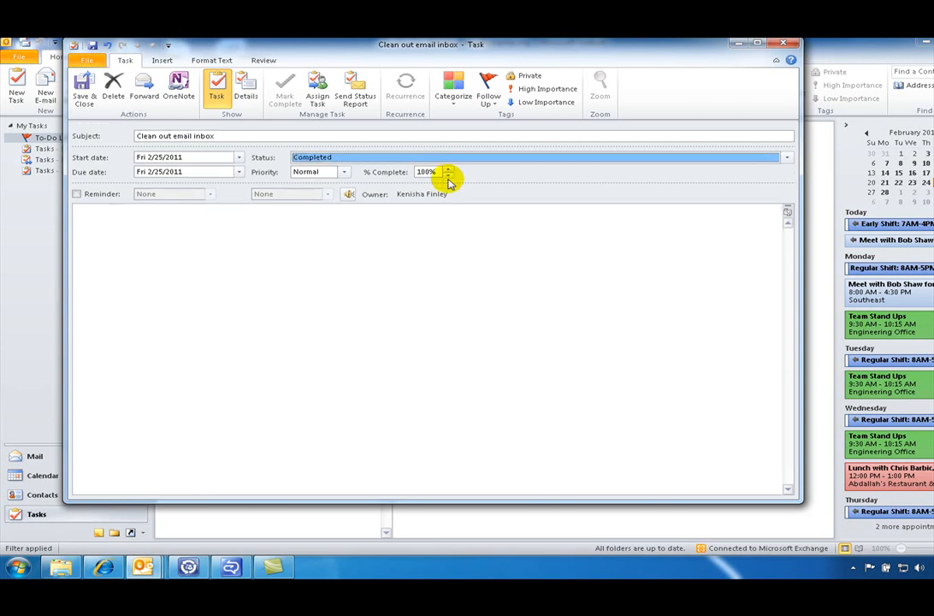
click(448, 176)
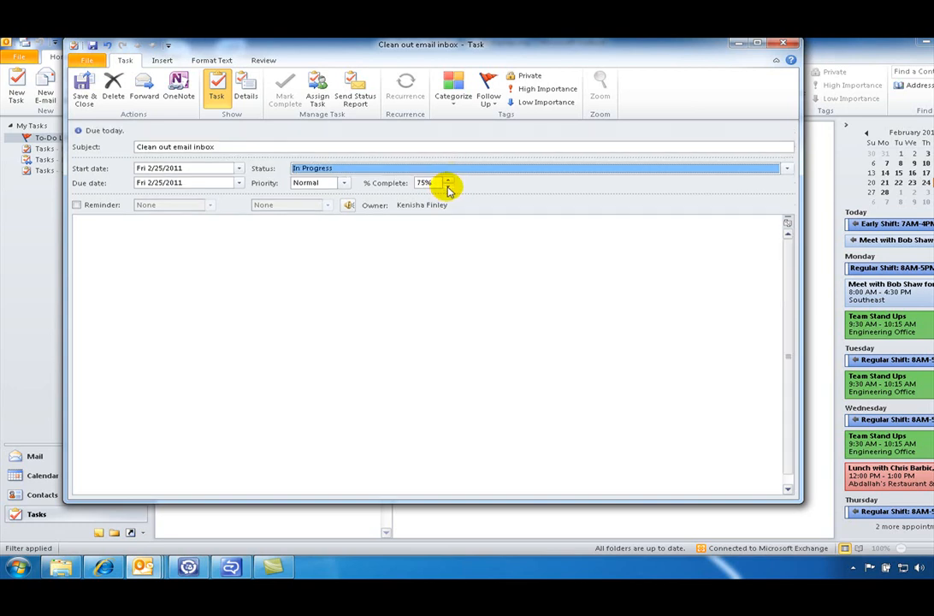
Clear the completion percentage and reset it to 0%
click(422, 183)
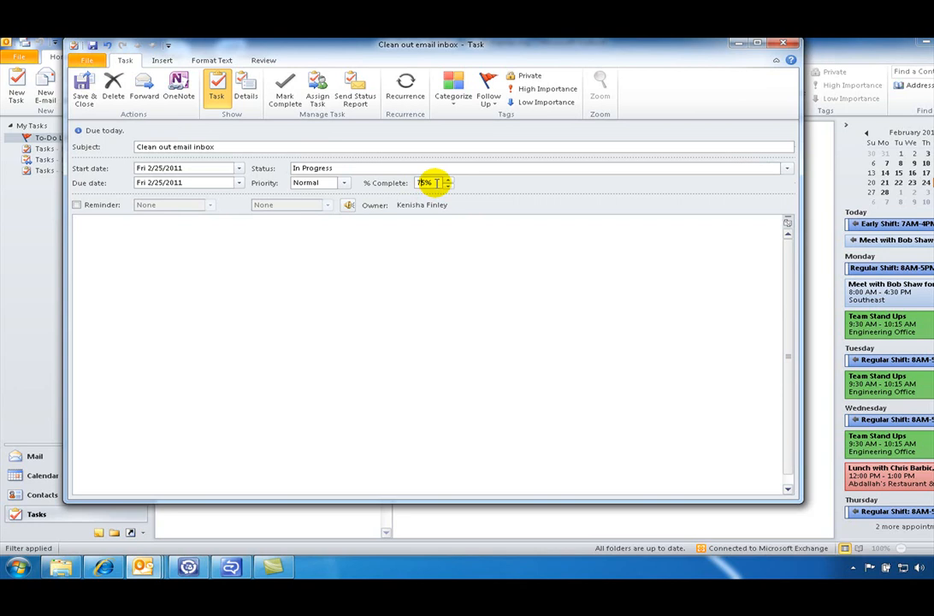
key(BackSpace)
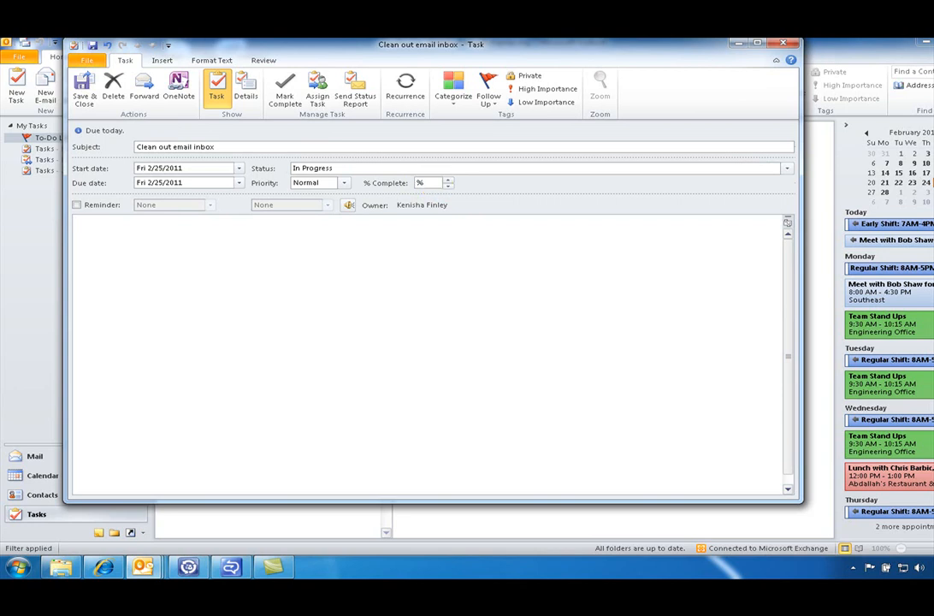
click(447, 180)
click(447, 180)
click(447, 179)
click(447, 186)
click(447, 186)
click(447, 186)
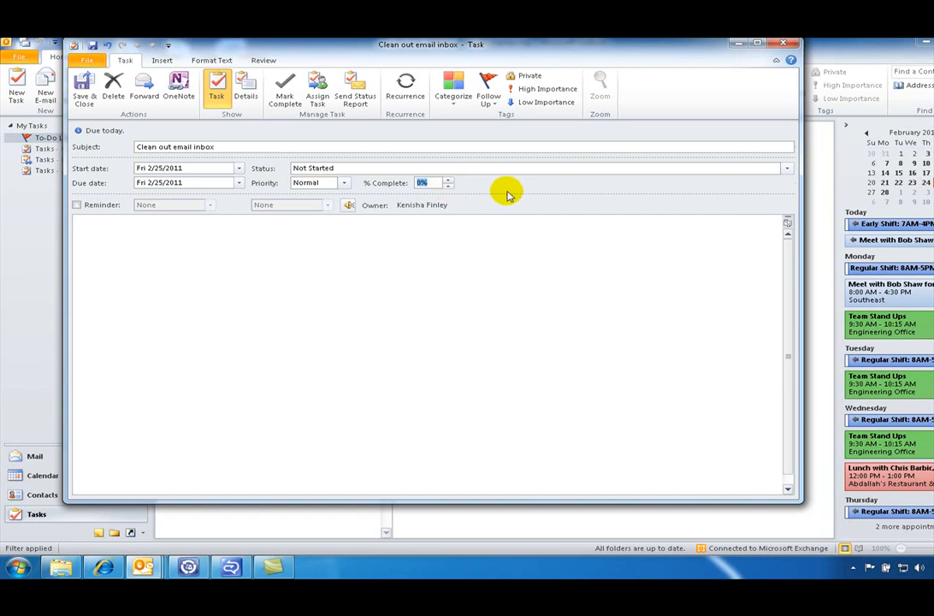
Try the task reminder and view its date choices, then switch the reminder off
click(156, 263)
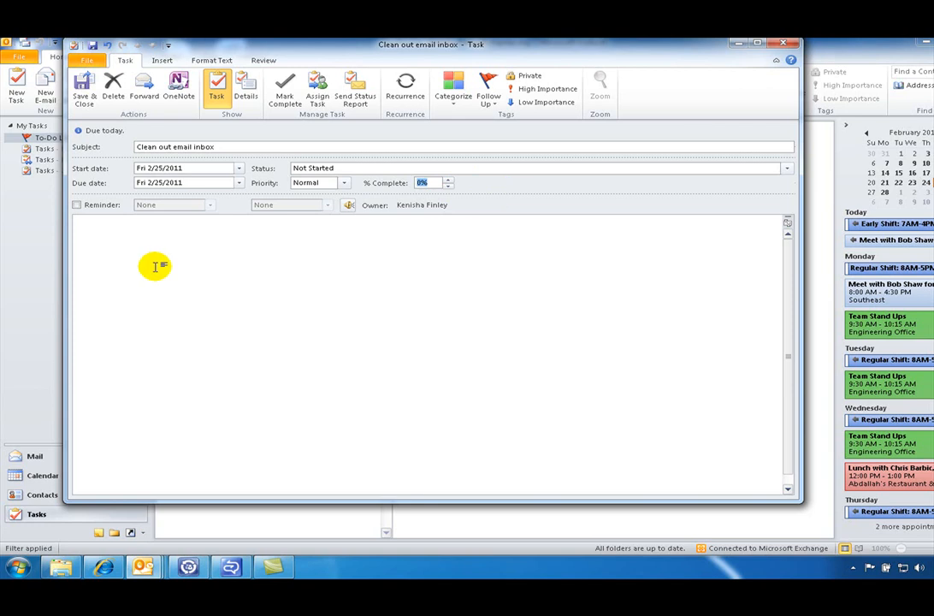
click(77, 205)
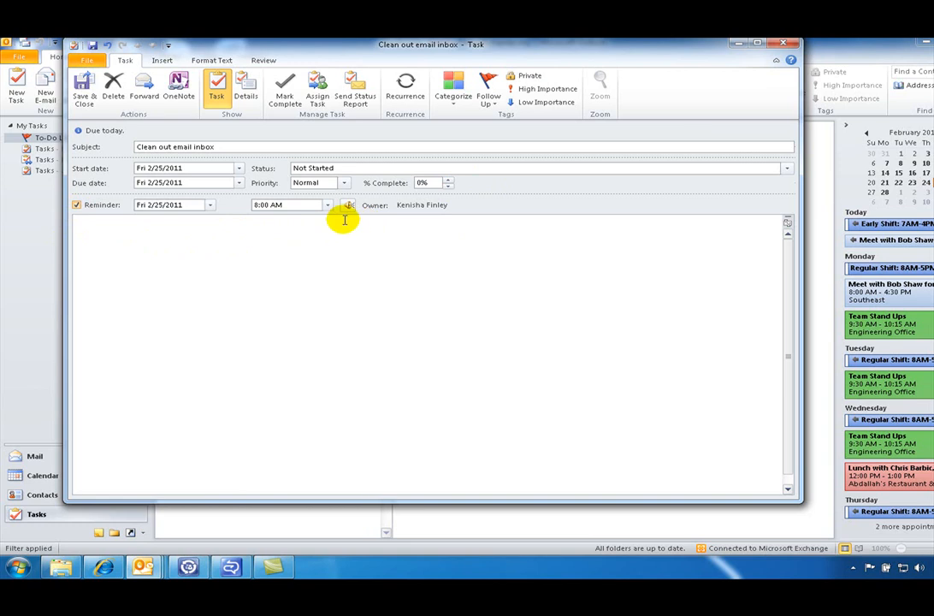
click(210, 206)
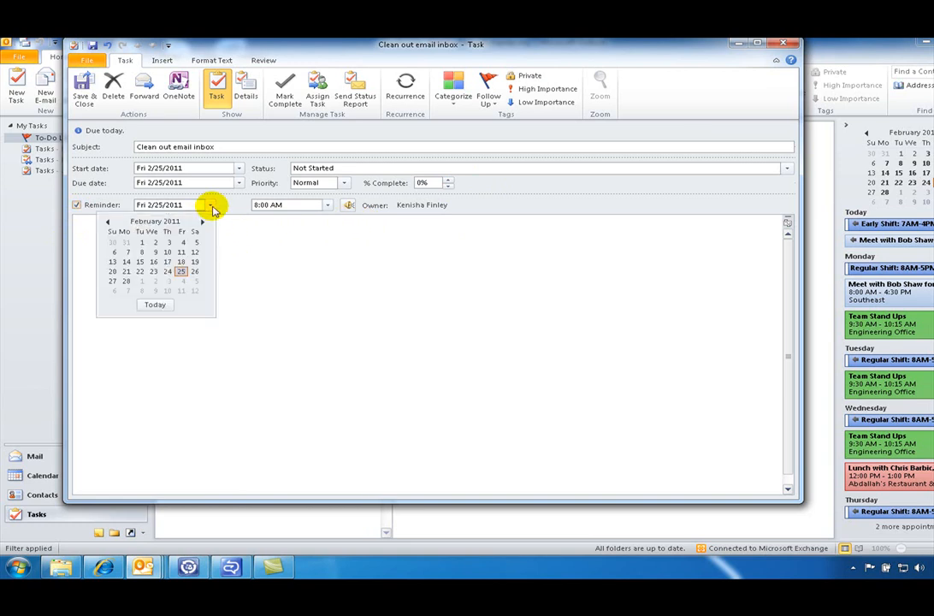
click(212, 206)
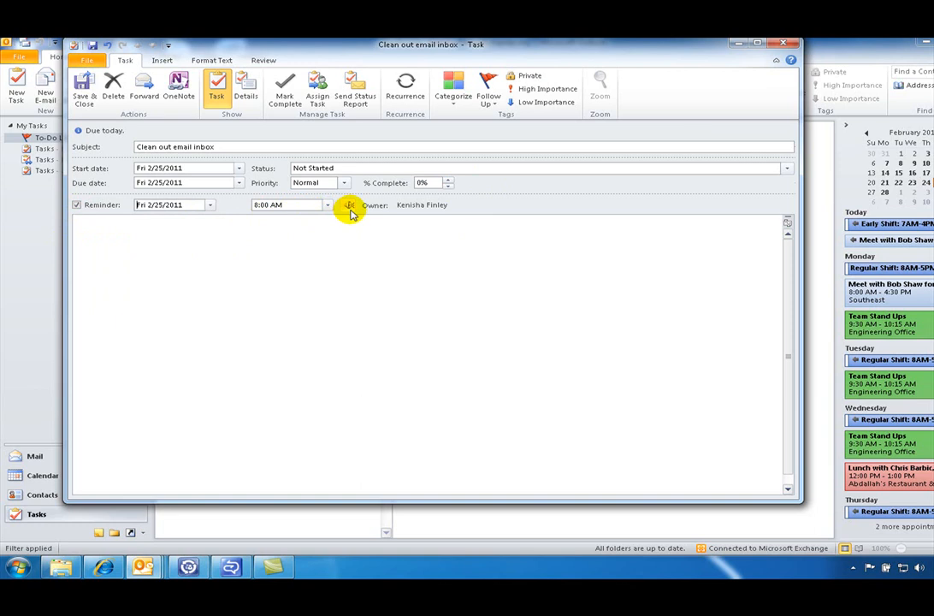
click(77, 206)
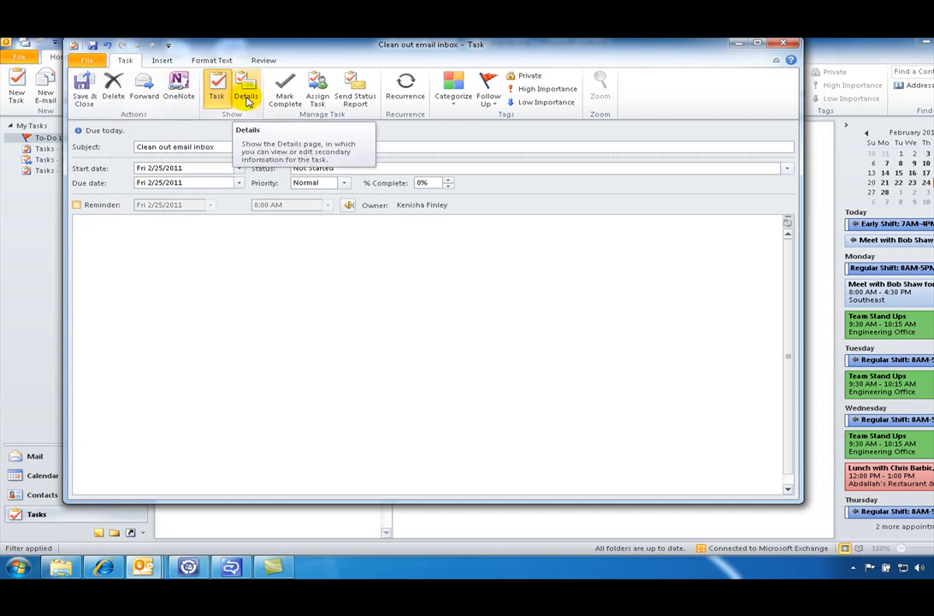
Look over the task's secondary details page and return to the main task page
click(247, 98)
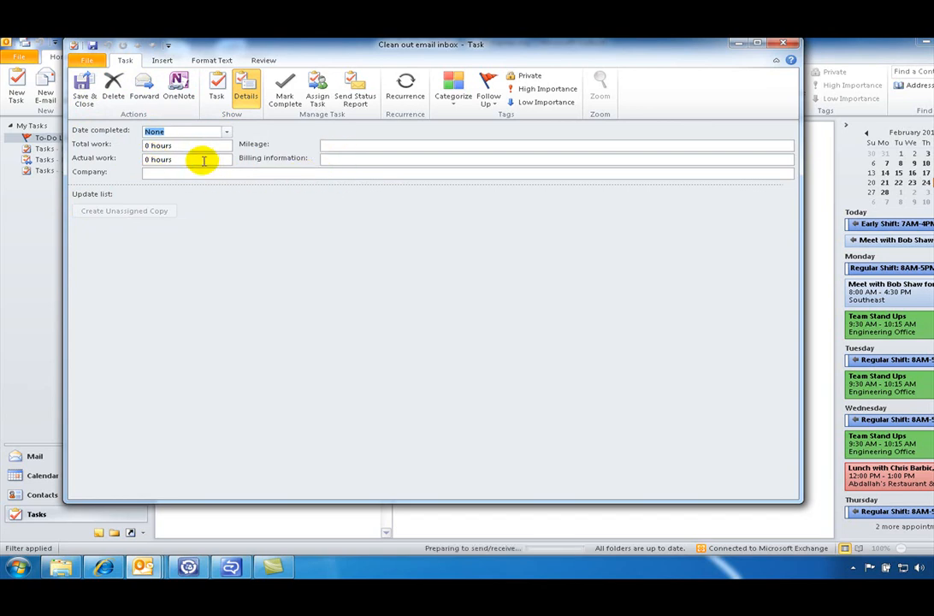
click(218, 101)
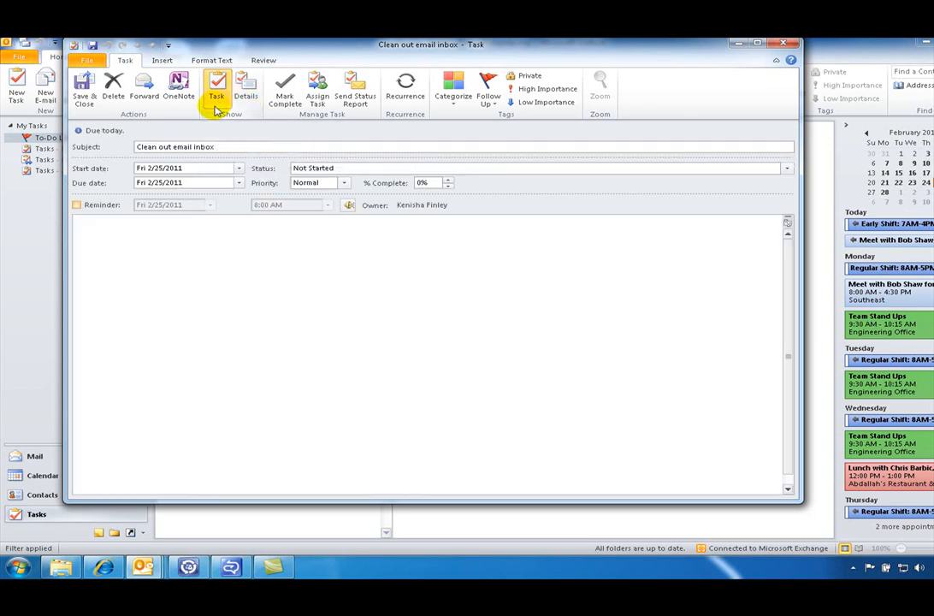
Start assigning the task to someone, view the recipient address list, and cancel the assignment
click(318, 93)
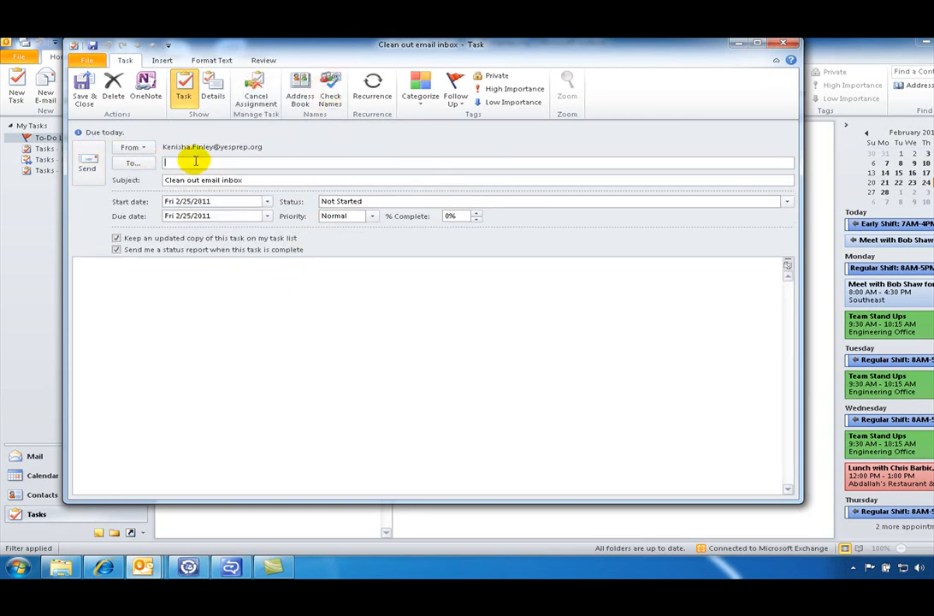
click(127, 164)
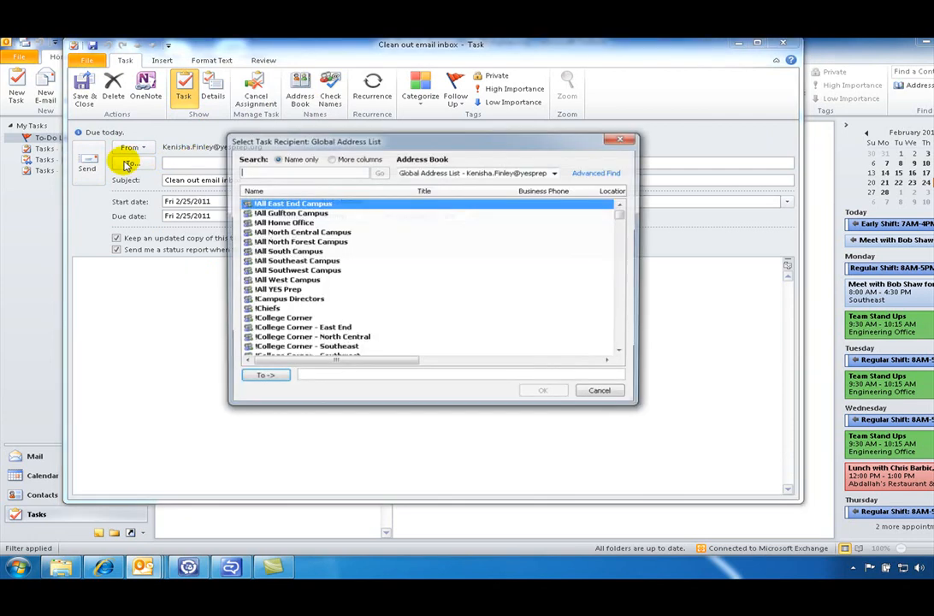
click(625, 140)
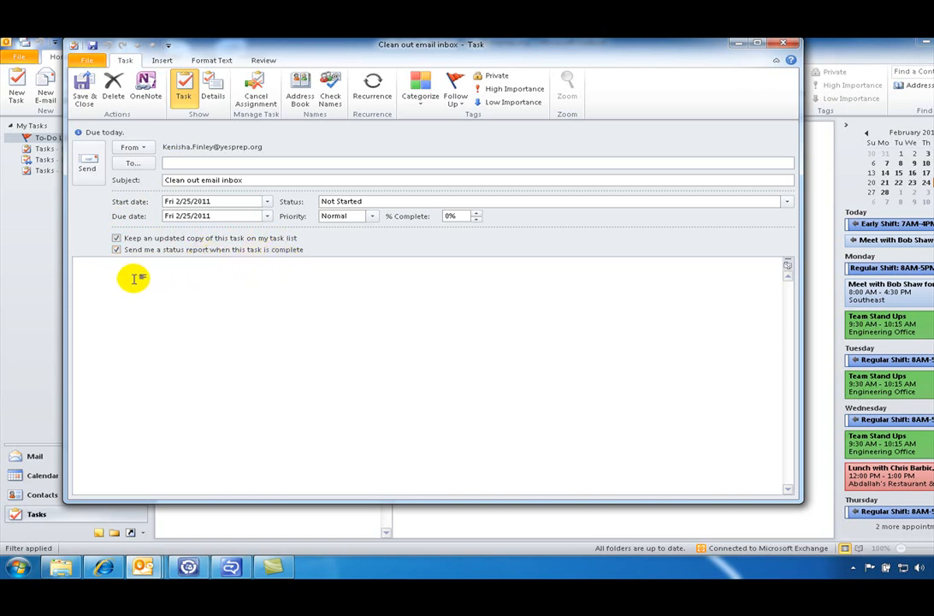
click(260, 88)
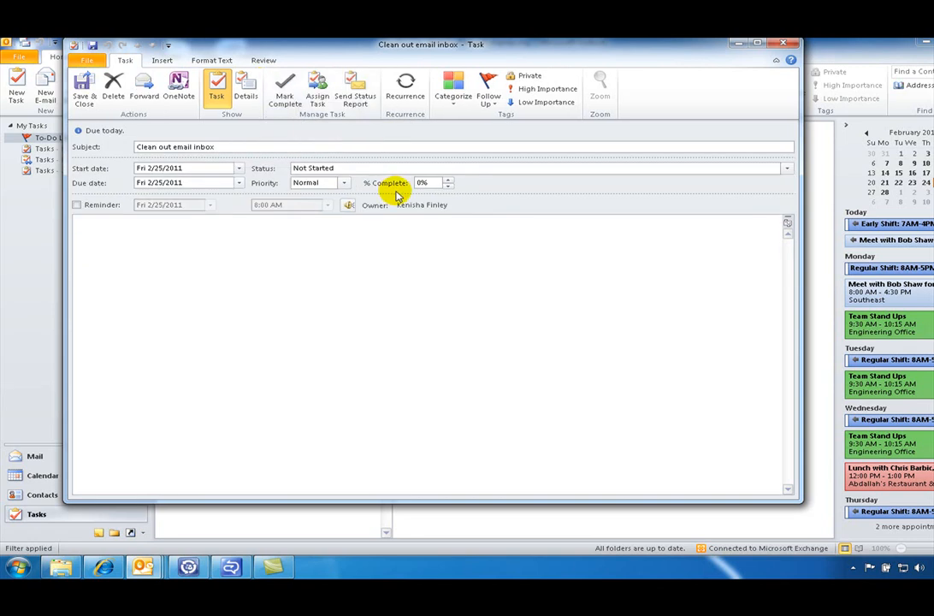
Start a status report message for the Clean out email inbox task, look it over, and close it without saving
click(361, 100)
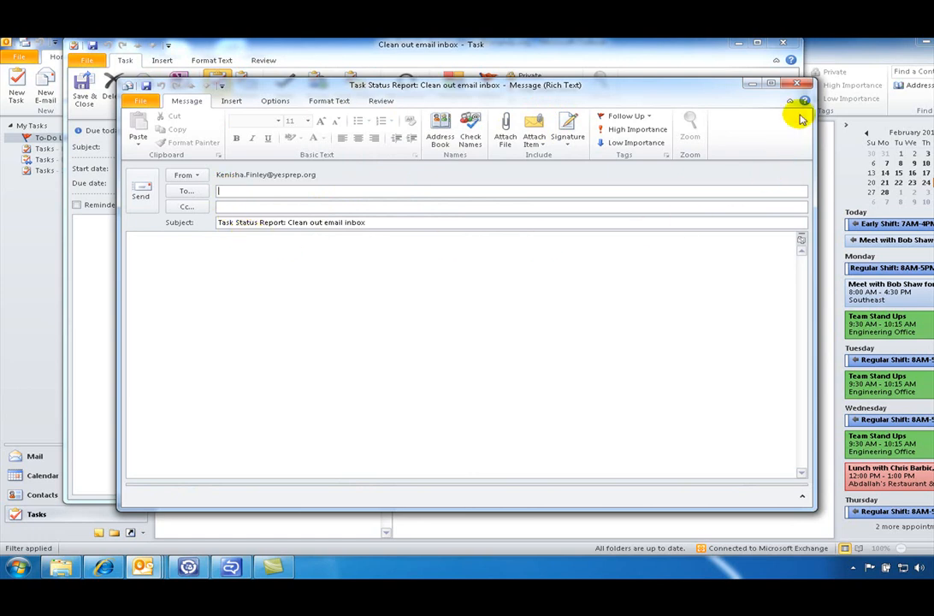
click(807, 87)
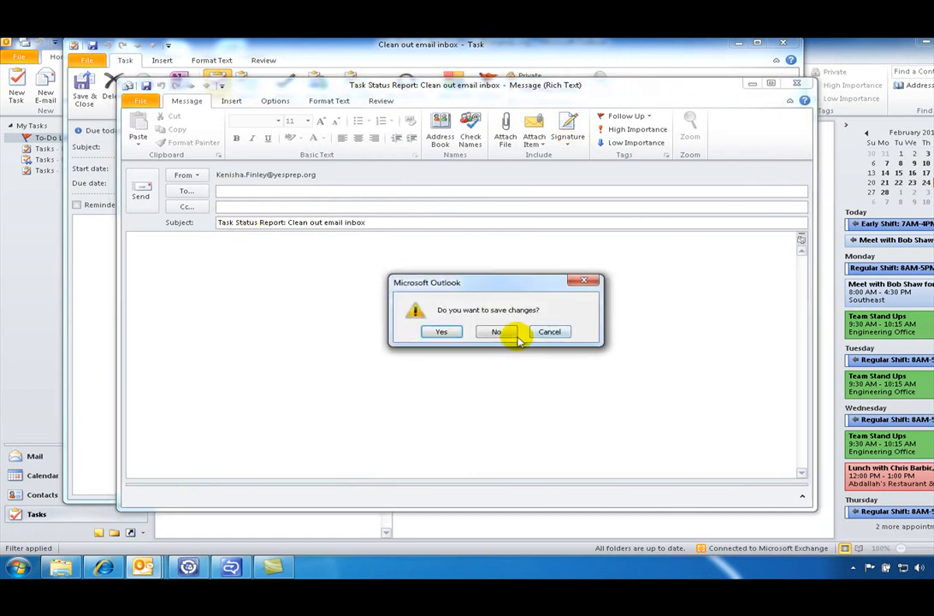
click(430, 285)
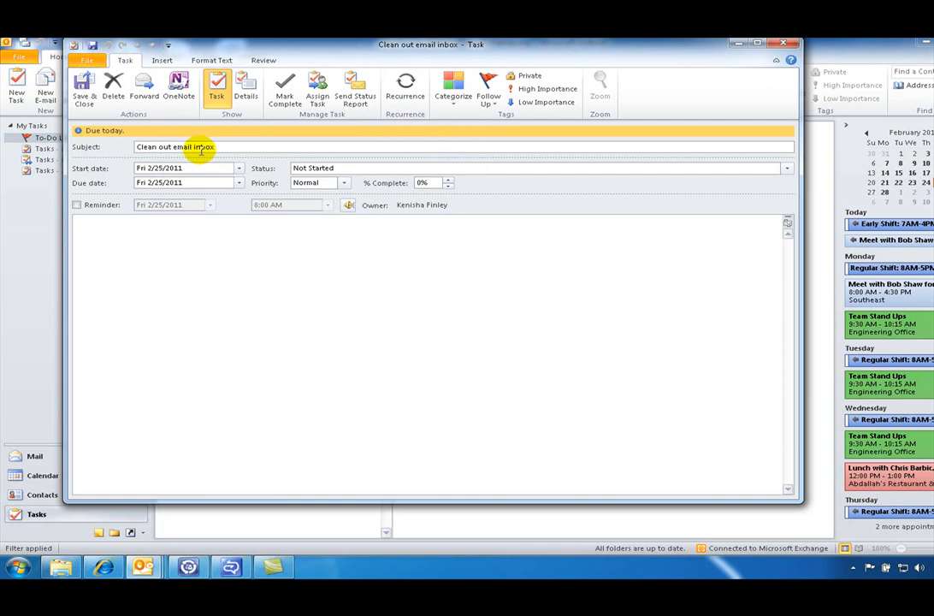
Look over the task's recurrence options without applying any, and save and close the task
click(407, 88)
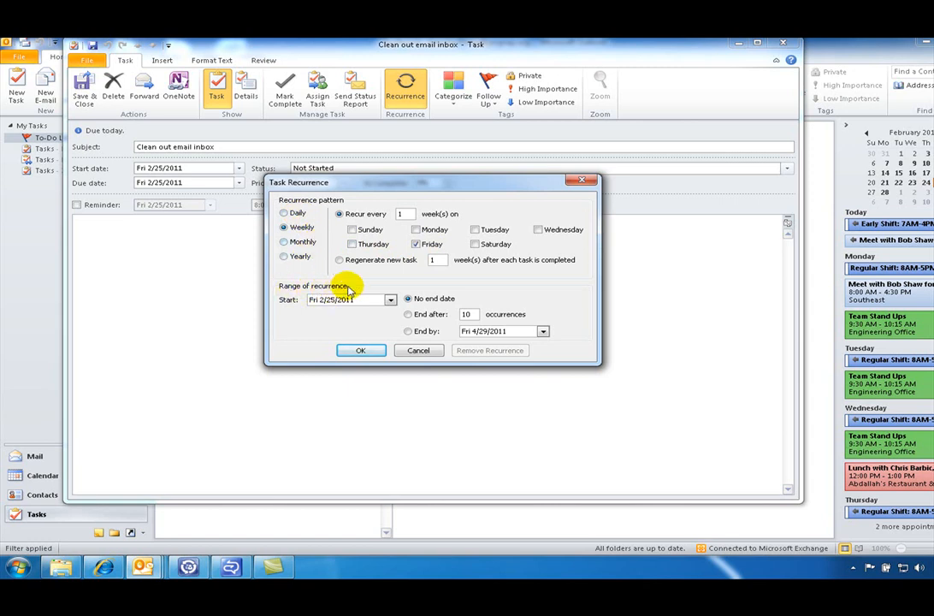
click(590, 182)
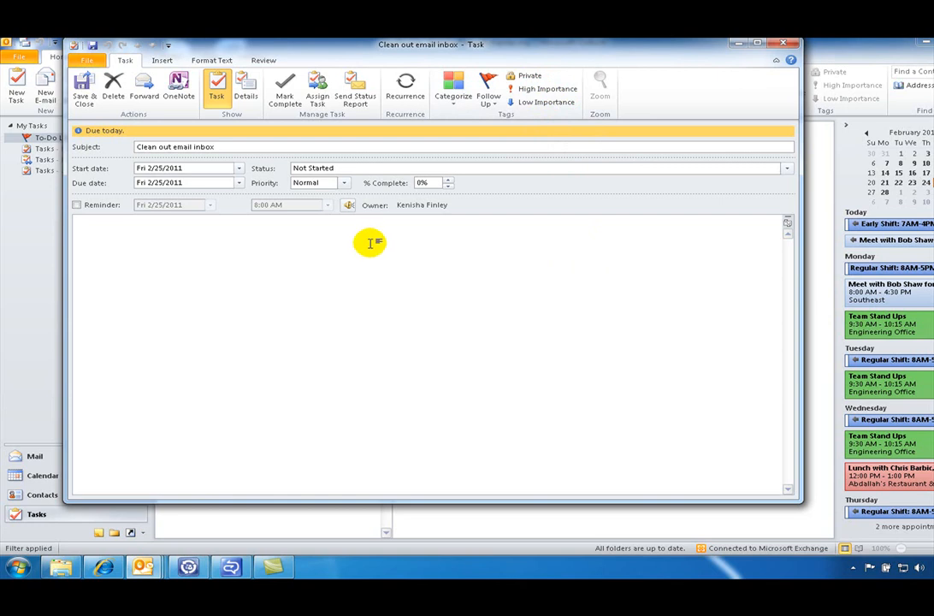
click(84, 85)
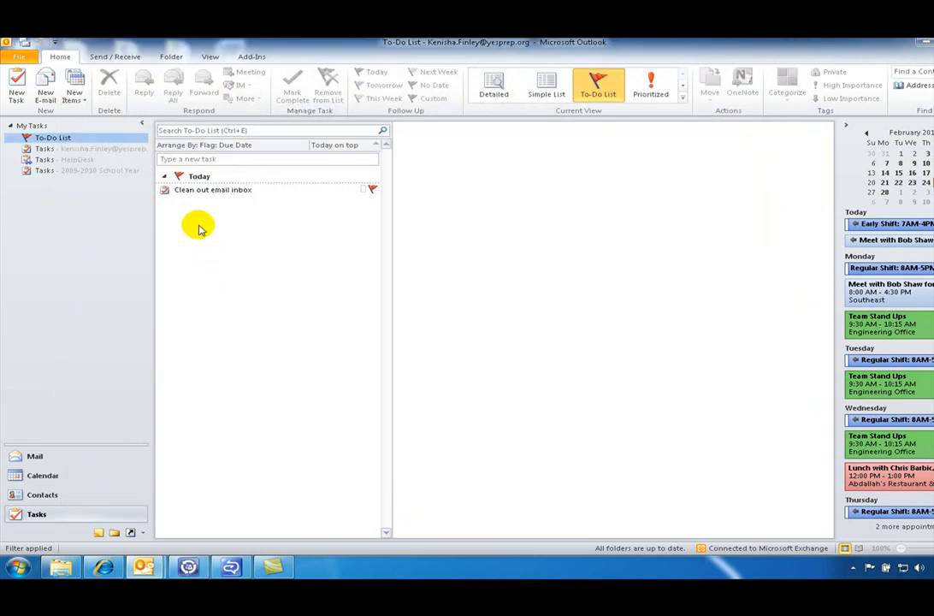
Compare the to-do list in the Detailed, Simple List, To-Do List and Prioritized views, and return to the To-Do List view
mouse_move(193, 198)
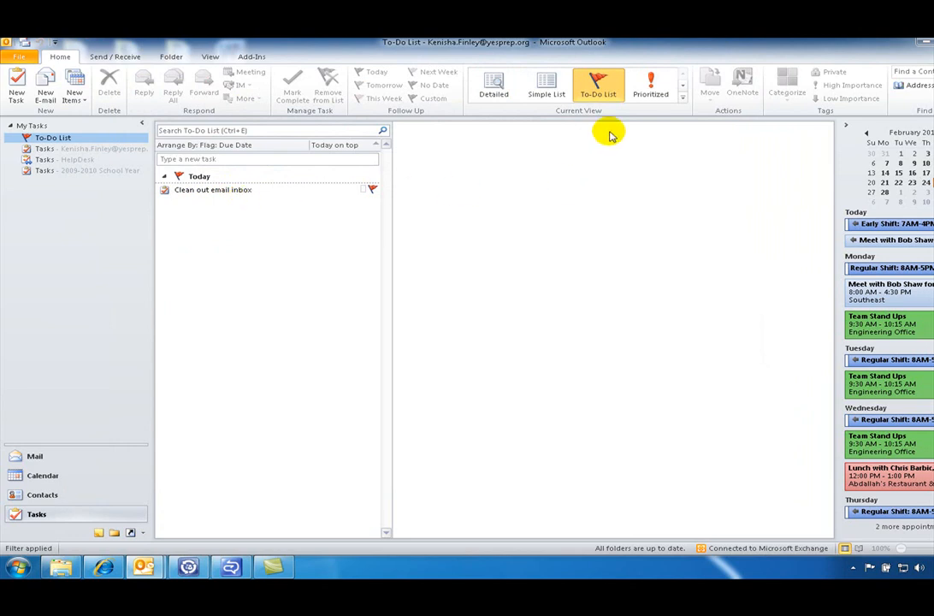
click(500, 91)
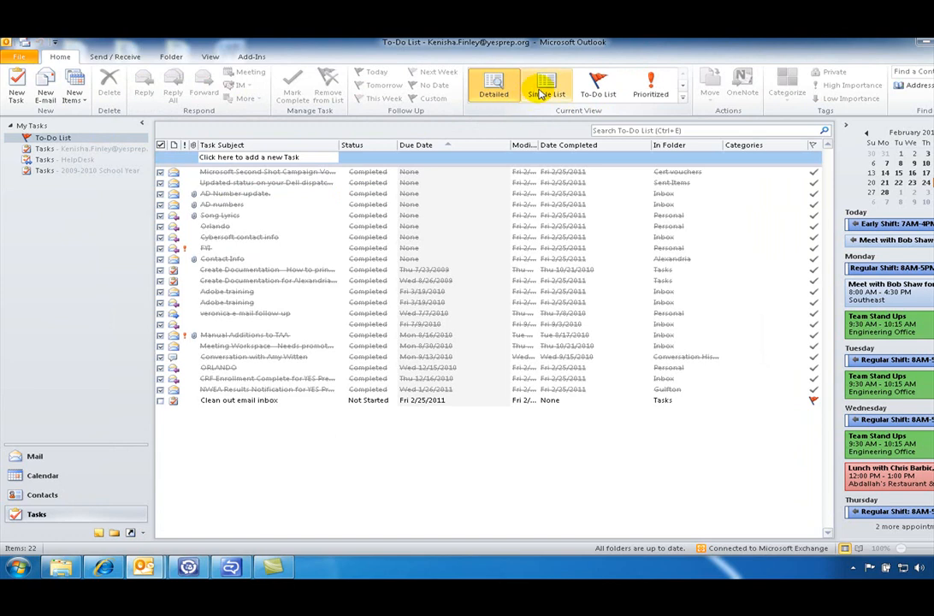
click(543, 96)
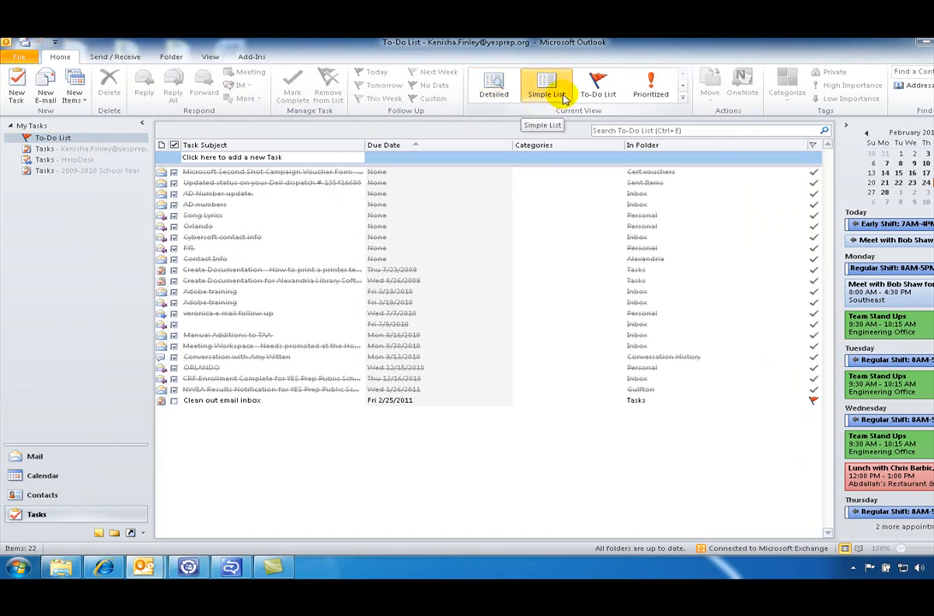
click(598, 85)
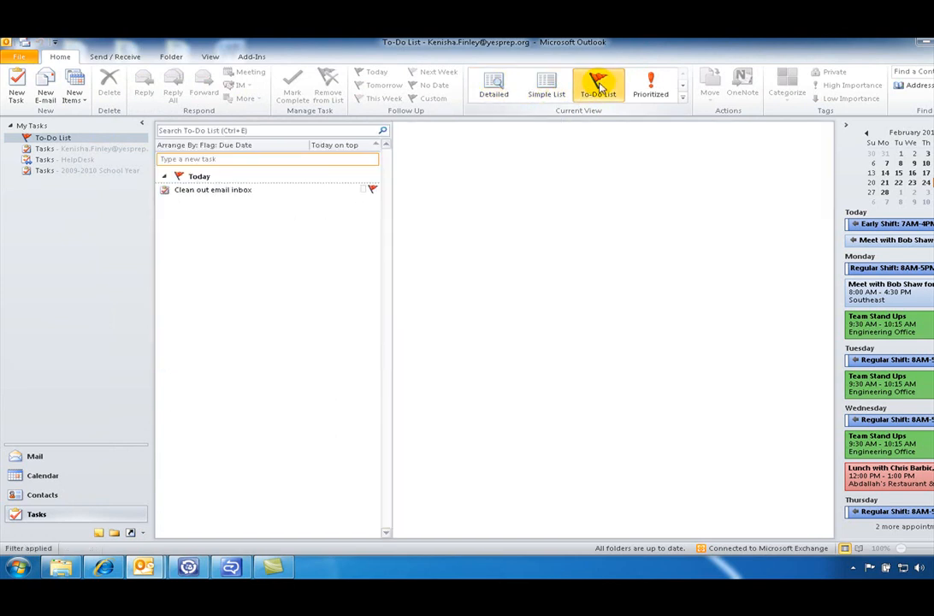
click(643, 87)
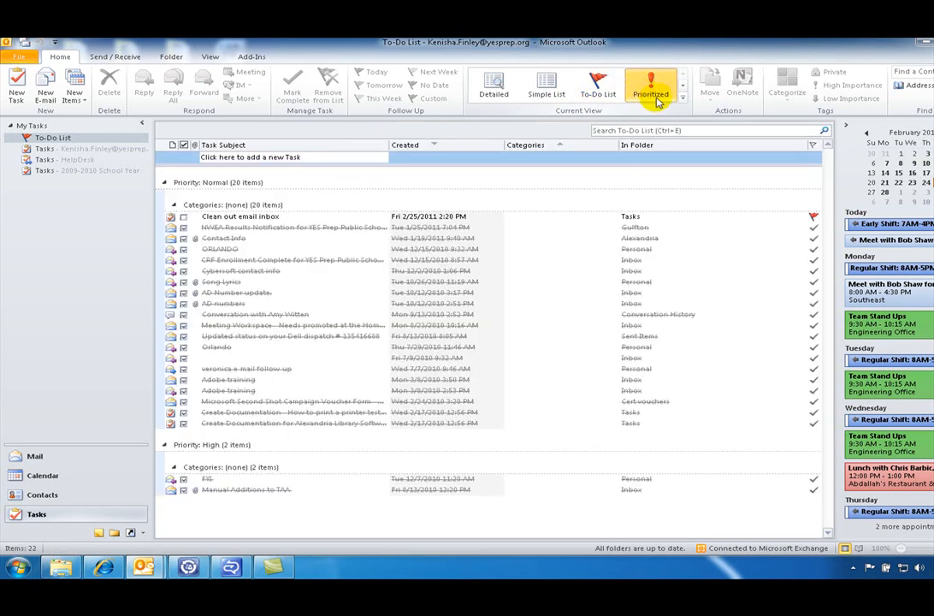
click(608, 86)
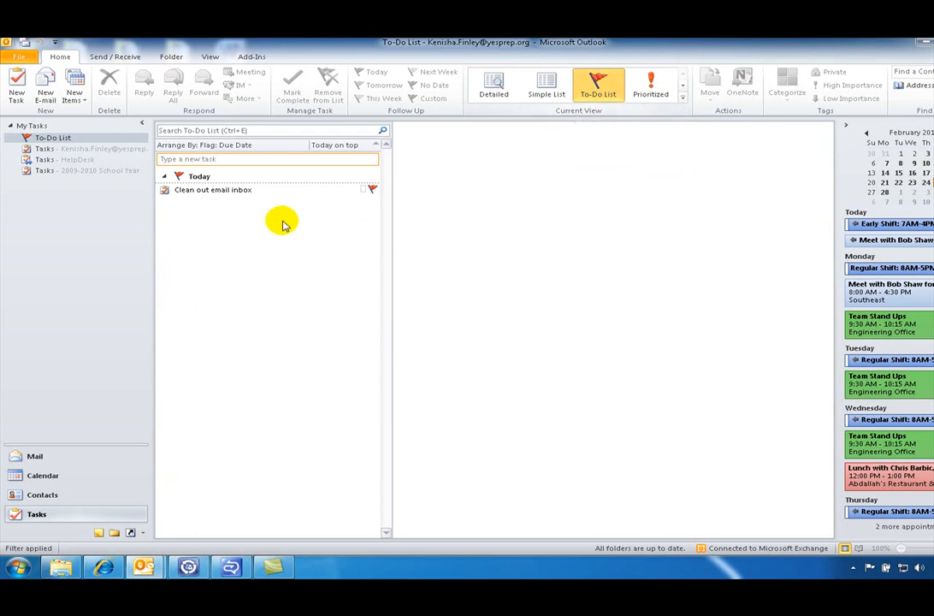
Select the Clean out email inbox task and view its follow-up flag options without choosing one
click(205, 194)
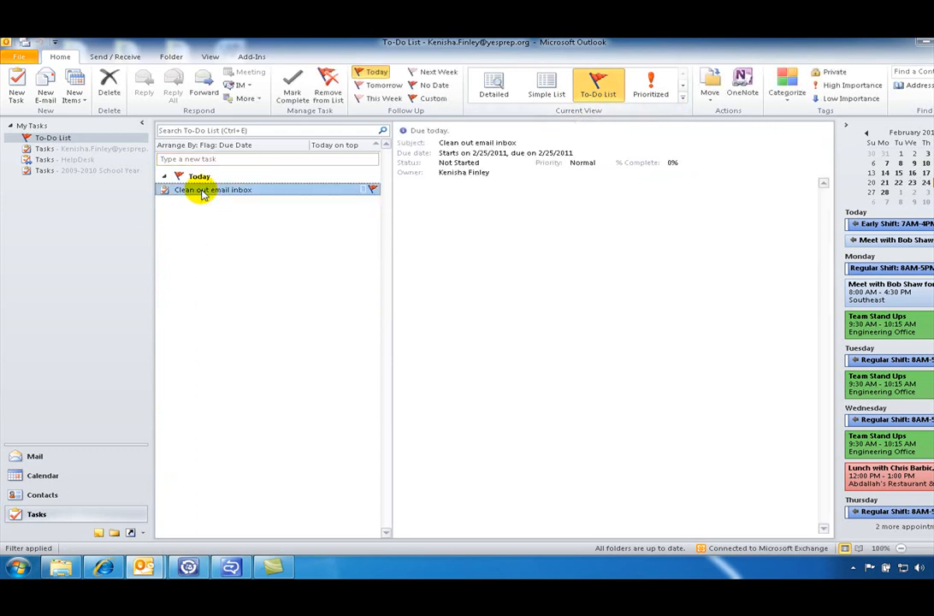
right_click(375, 191)
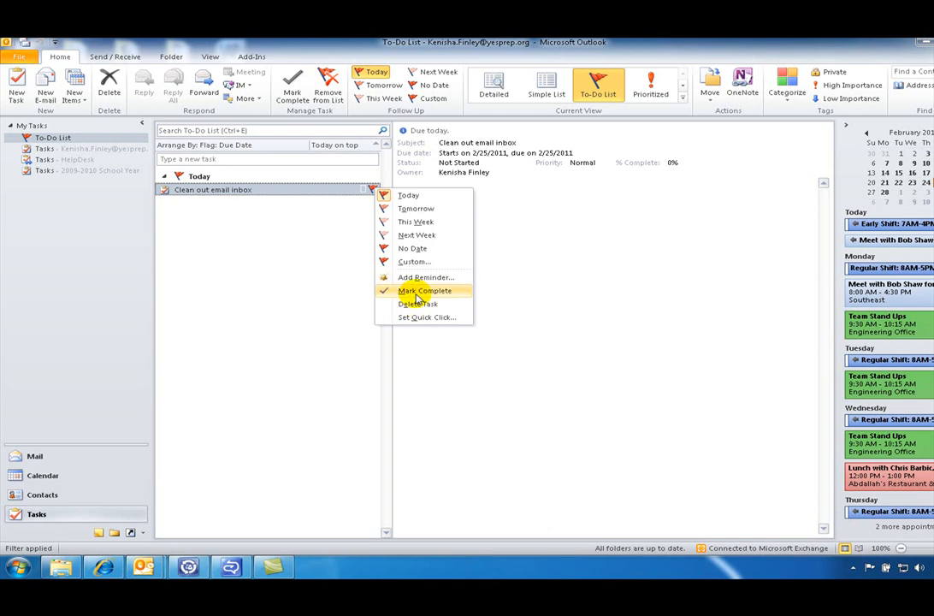
click(311, 299)
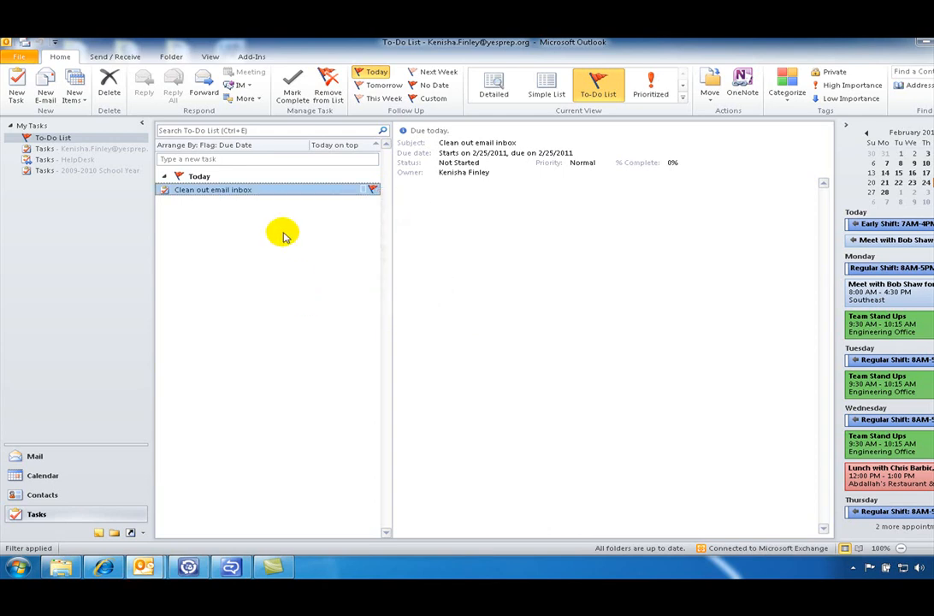
Open the Clean out email inbox task, try the Completed status, and close it without saving the change
double_click(292, 193)
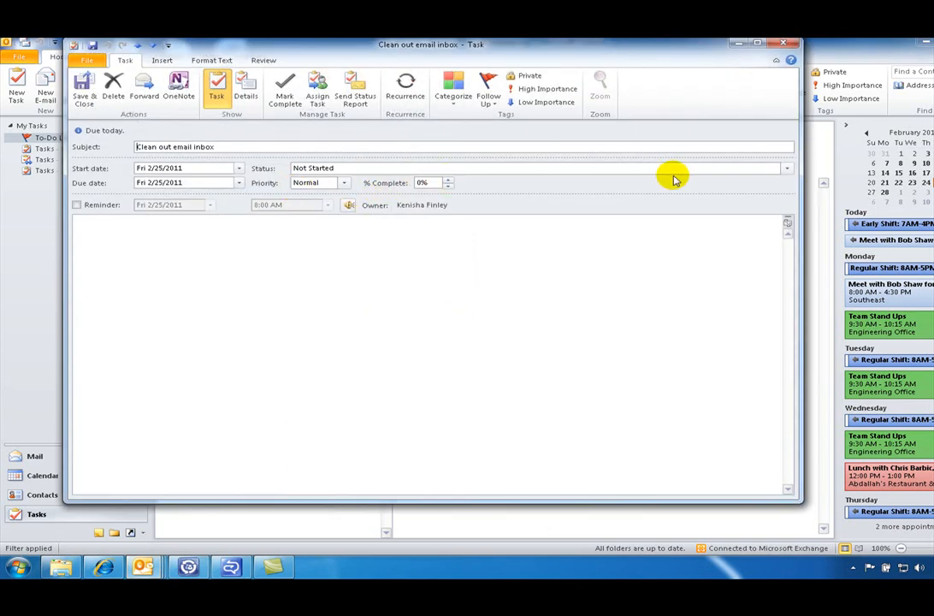
click(786, 167)
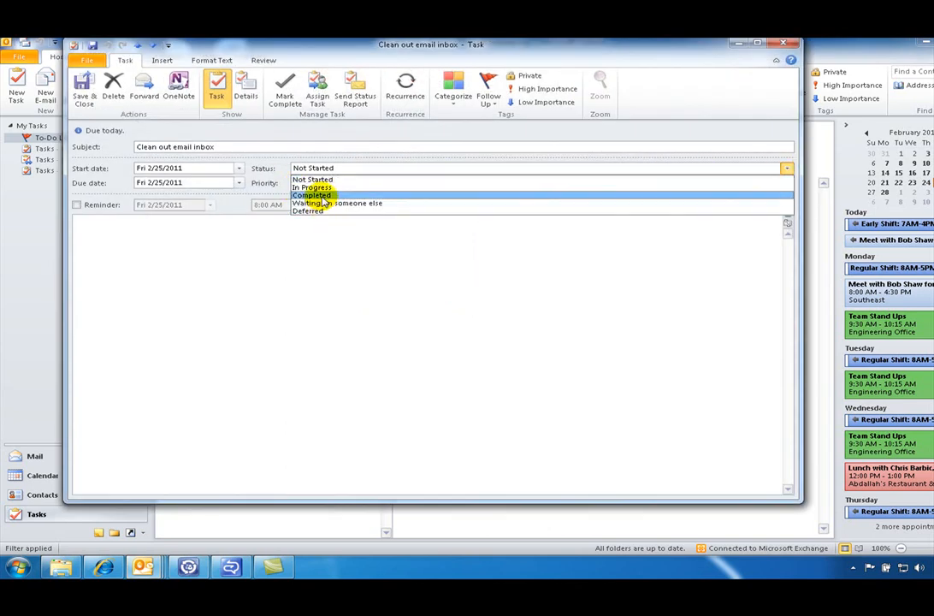
click(318, 195)
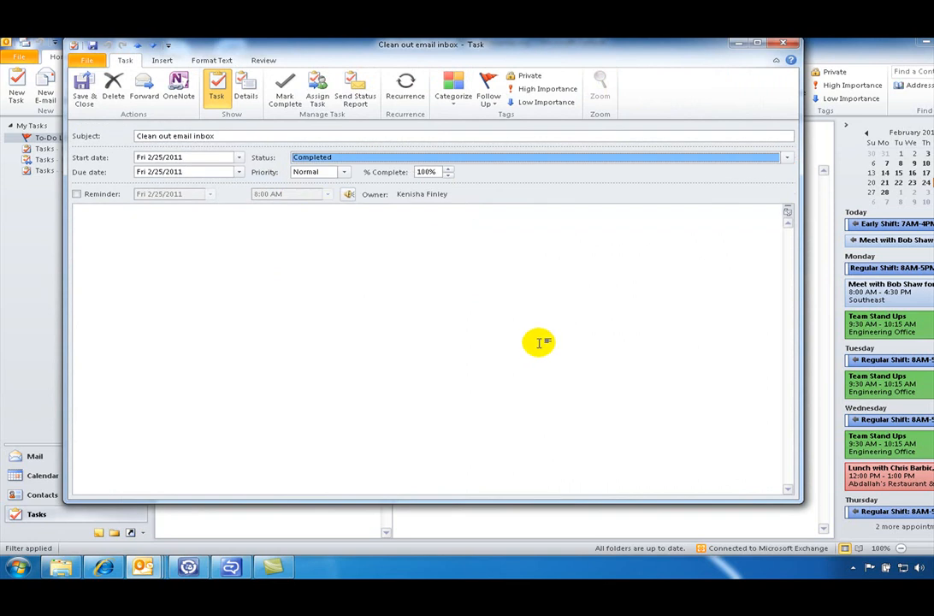
click(785, 44)
click(500, 332)
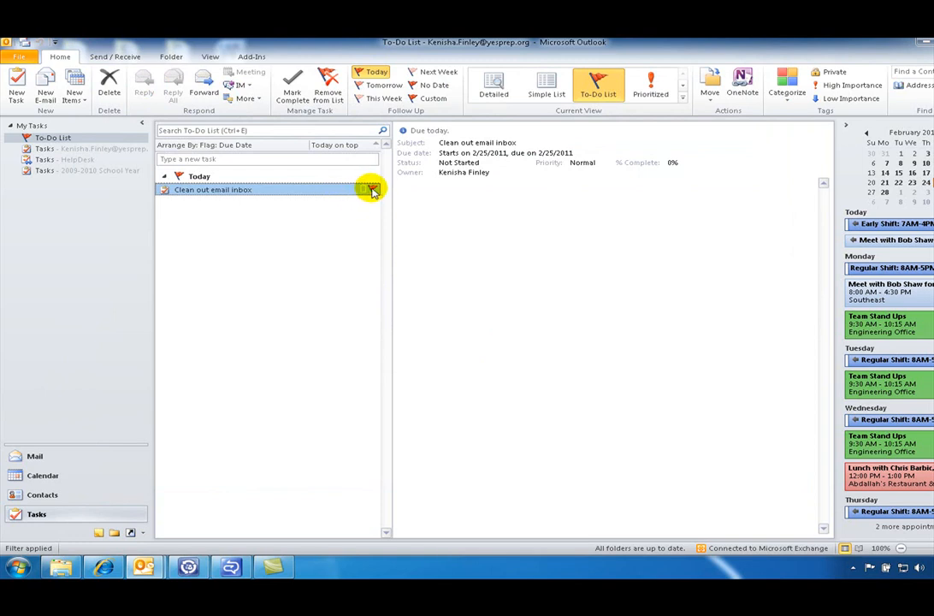
Mark the Clean out email inbox task complete through its follow-up flag options
right_click(373, 190)
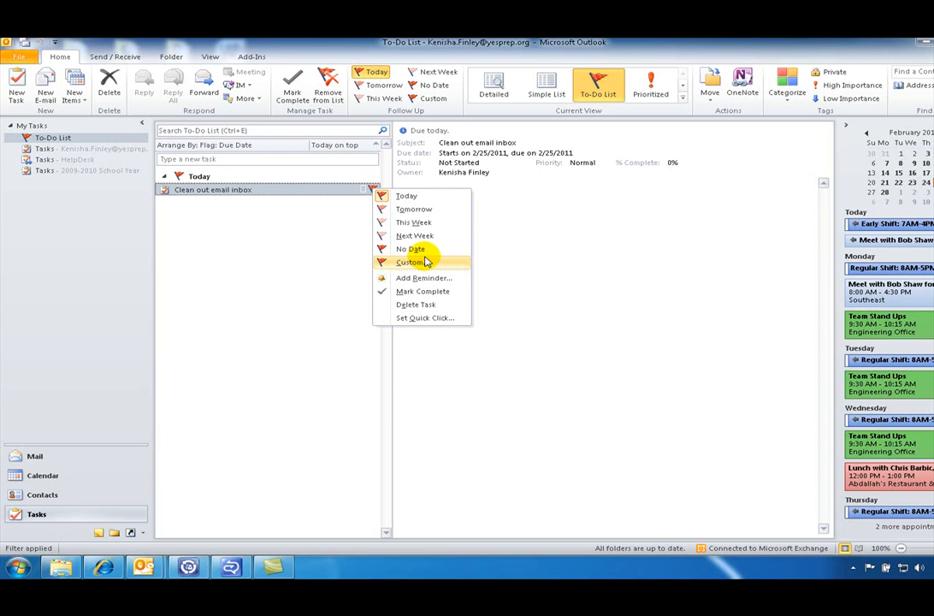
click(312, 228)
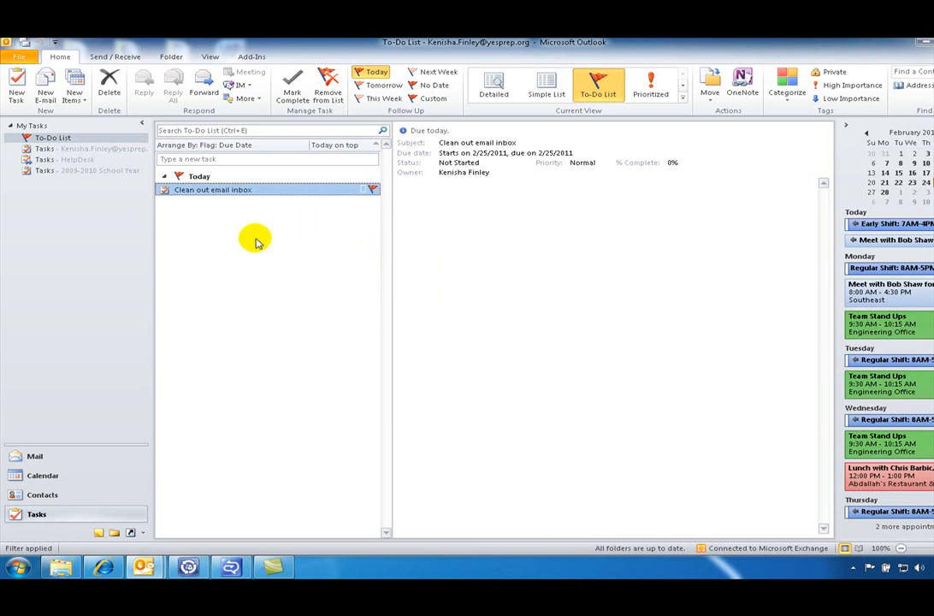
right_click(372, 189)
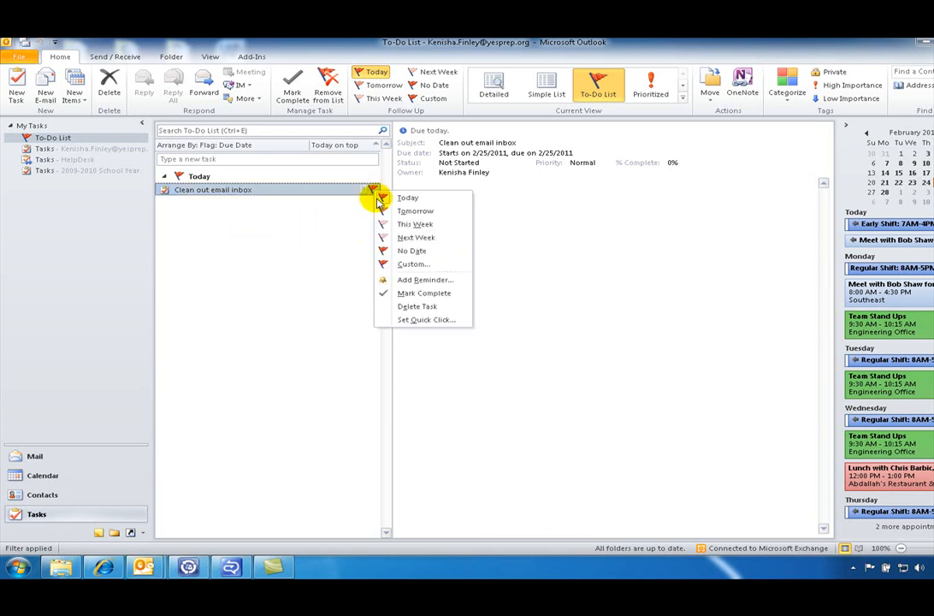
click(436, 295)
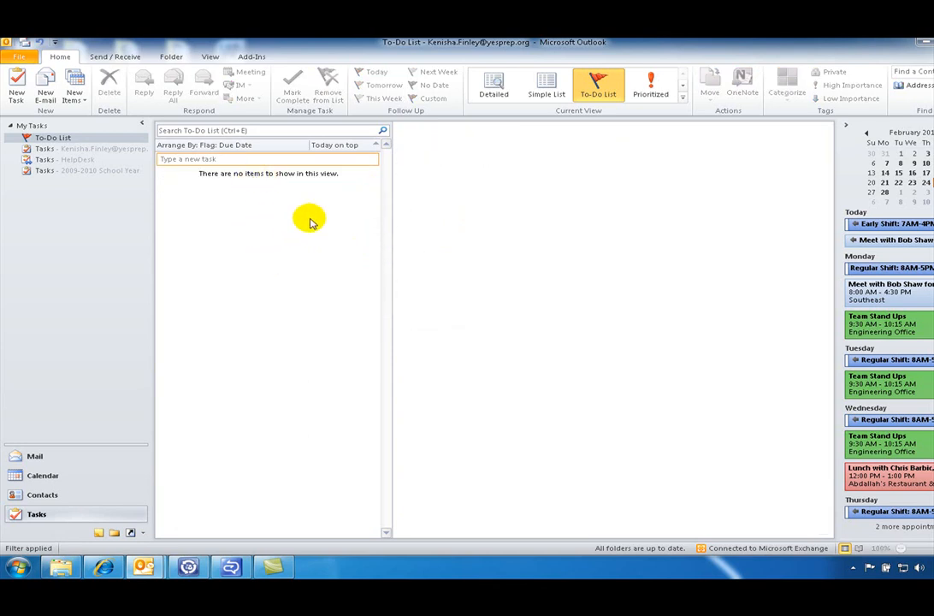
Check the completed task in the Detailed, Simple List and Prioritized views, and return to the To-Do List view
click(501, 89)
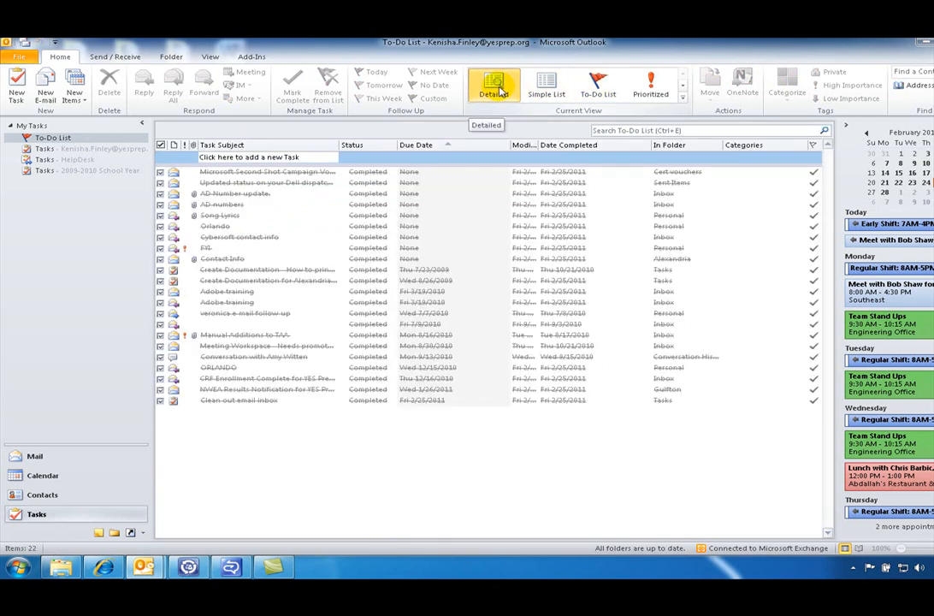
click(551, 88)
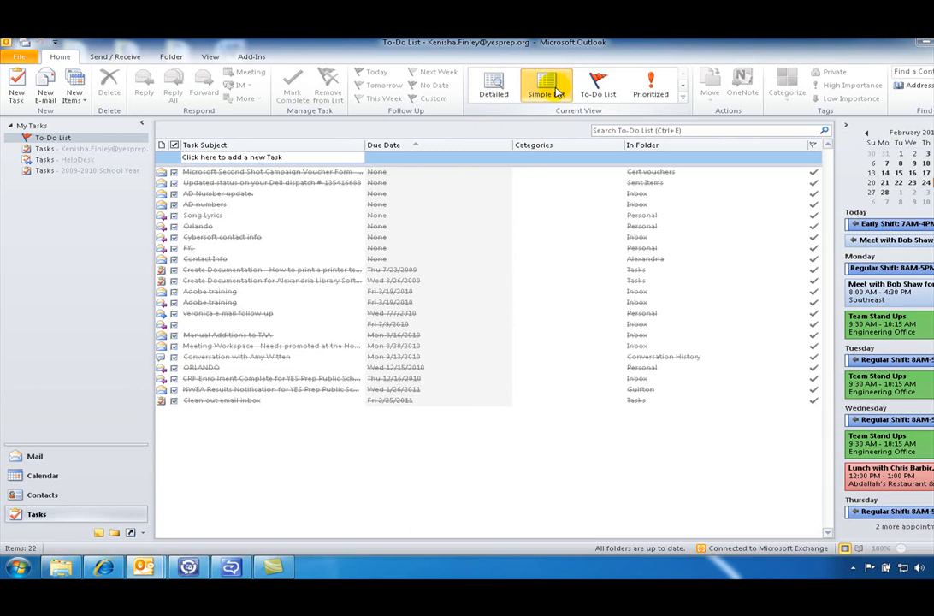
click(654, 92)
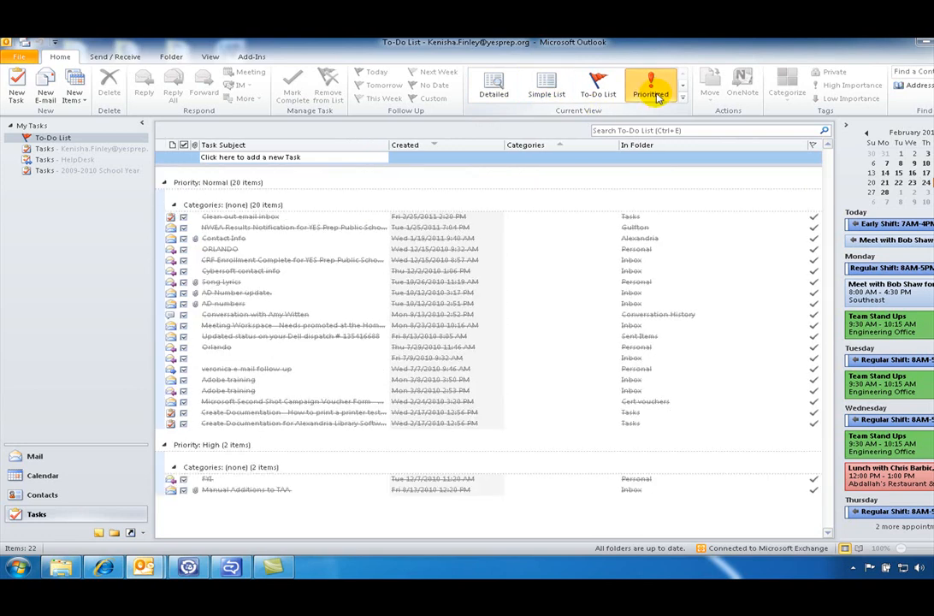
click(254, 216)
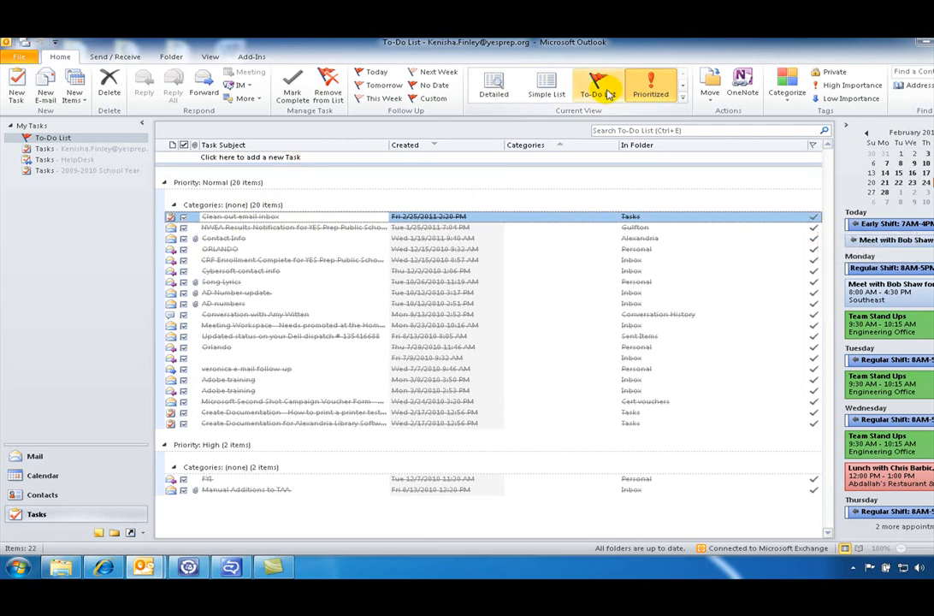
click(599, 85)
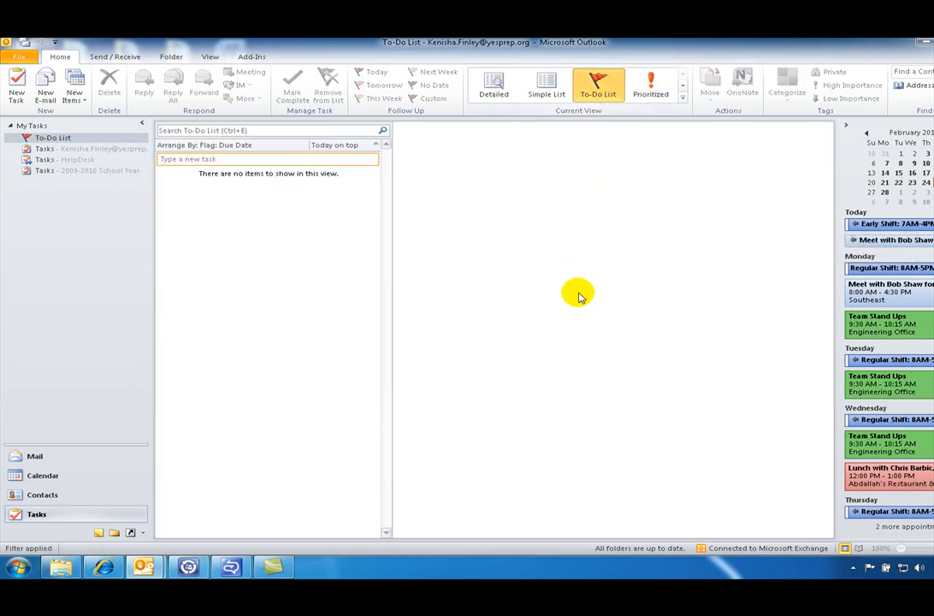